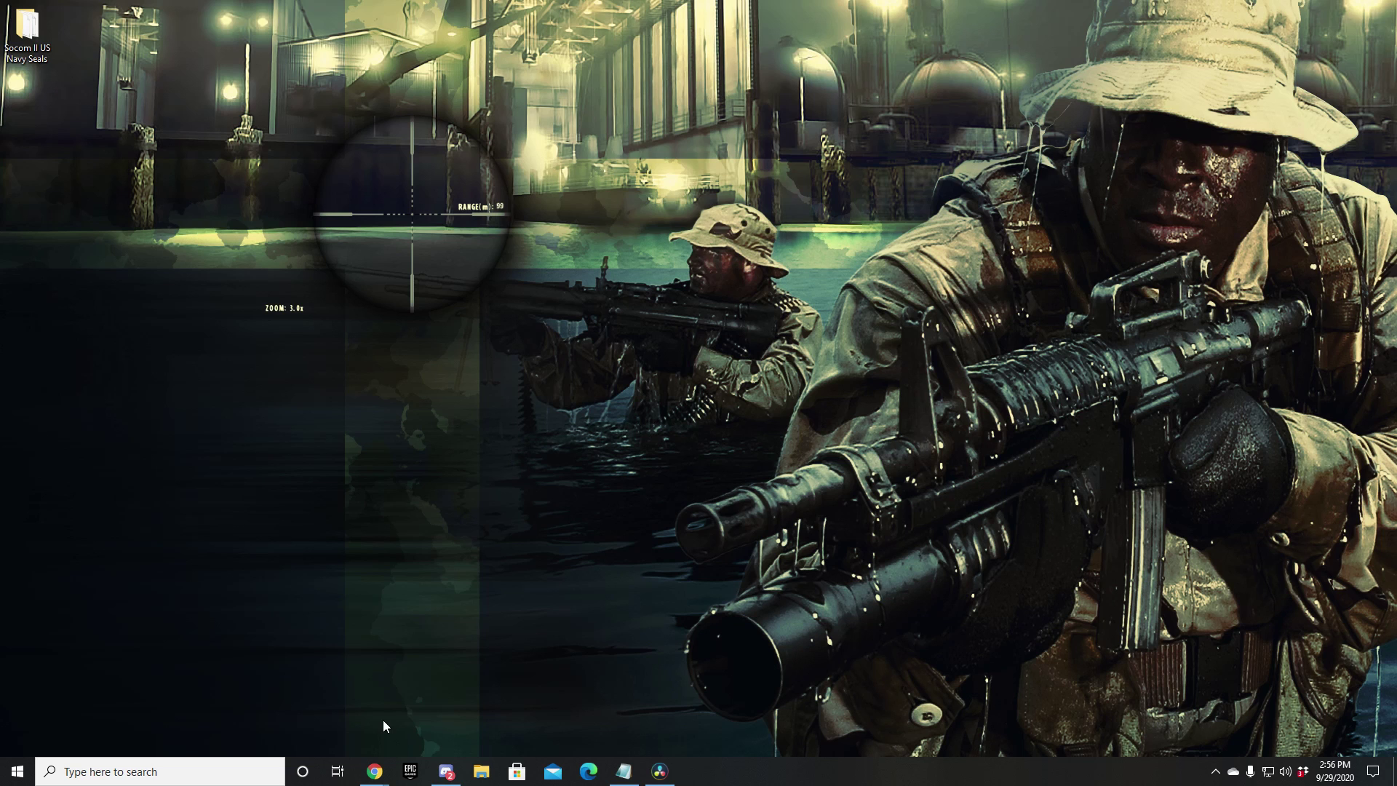
# - Review the description of the Socom 2020 SVDL online setup video in the web browser for links and setup notes
pyautogui.moveTo(374, 771)
pyautogui.click(420, 693)
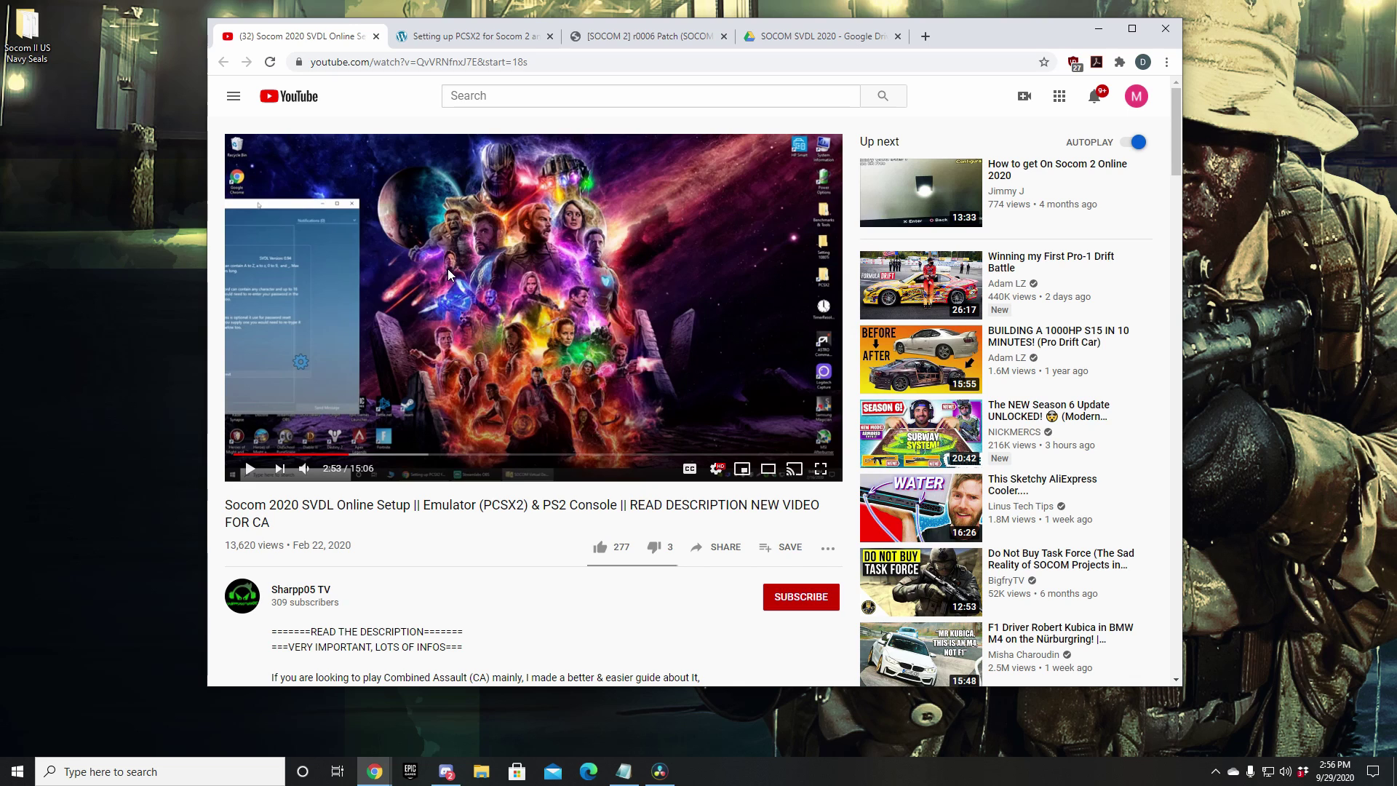
pyautogui.scroll(-4, 498, 513)
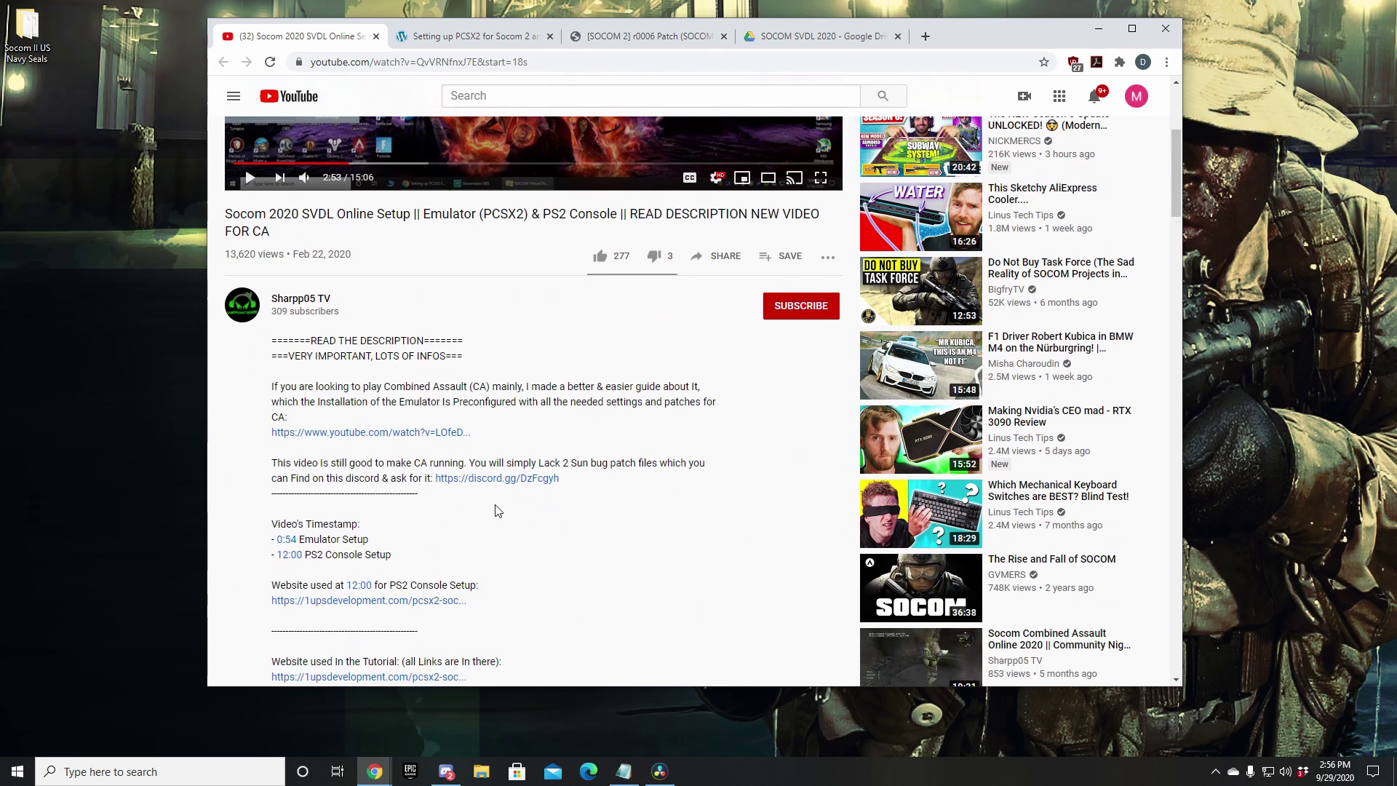
pyautogui.scroll(-4, 497, 513)
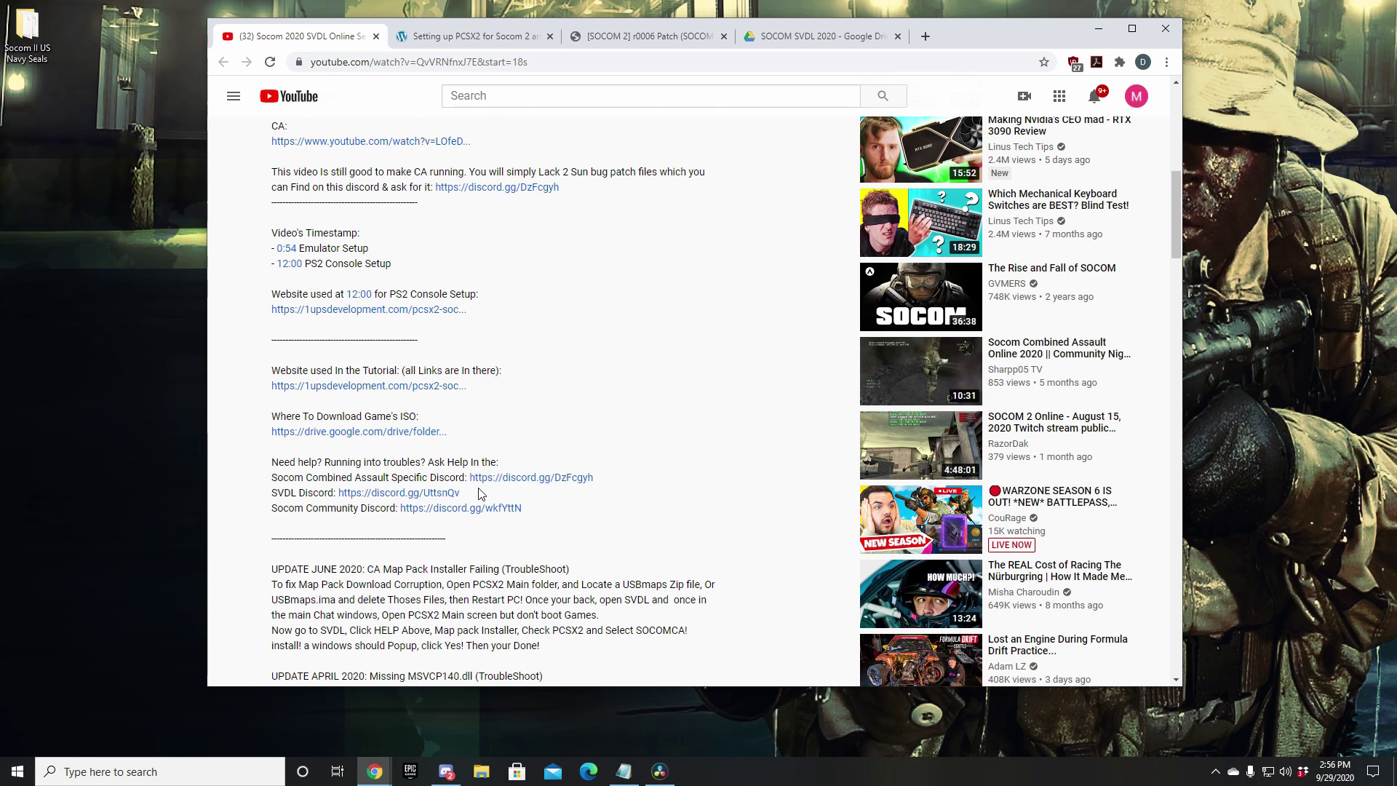
pyautogui.scroll(9, 480, 492)
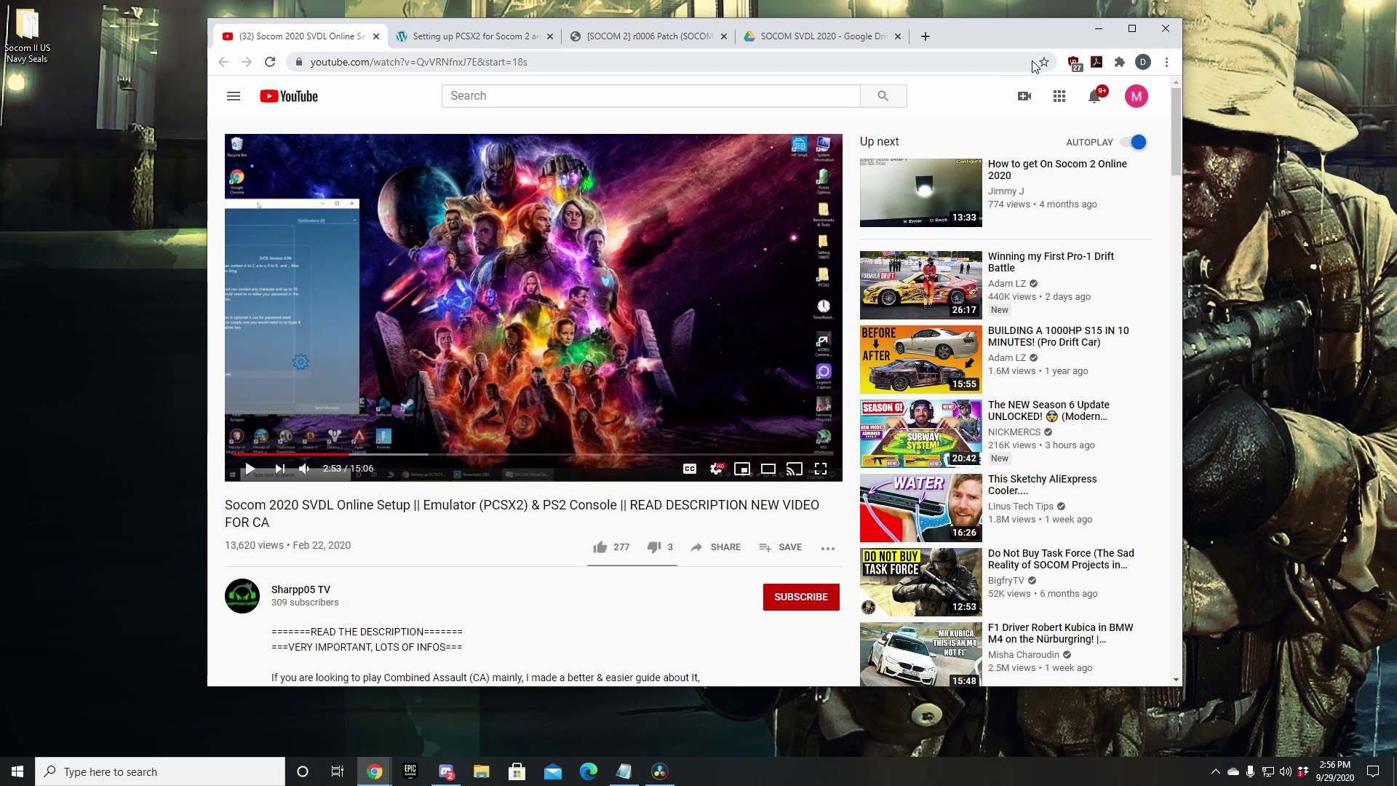
pyautogui.click(1103, 29)
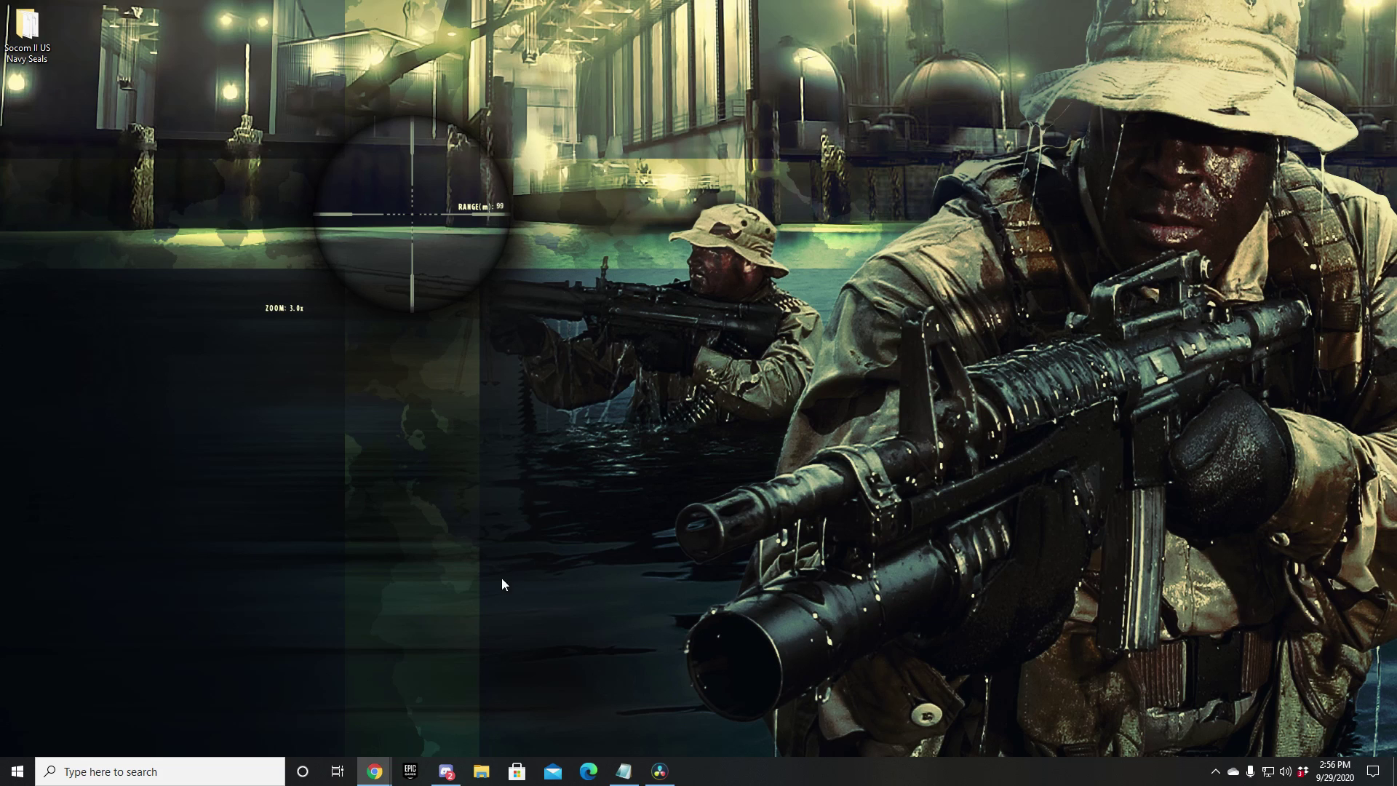
# - Launch pcsx2.exe with administrator rights from the PCSX2 1.6 folder inside the Socom II US Navy Seals folder
pyautogui.doubleClick(27, 33)
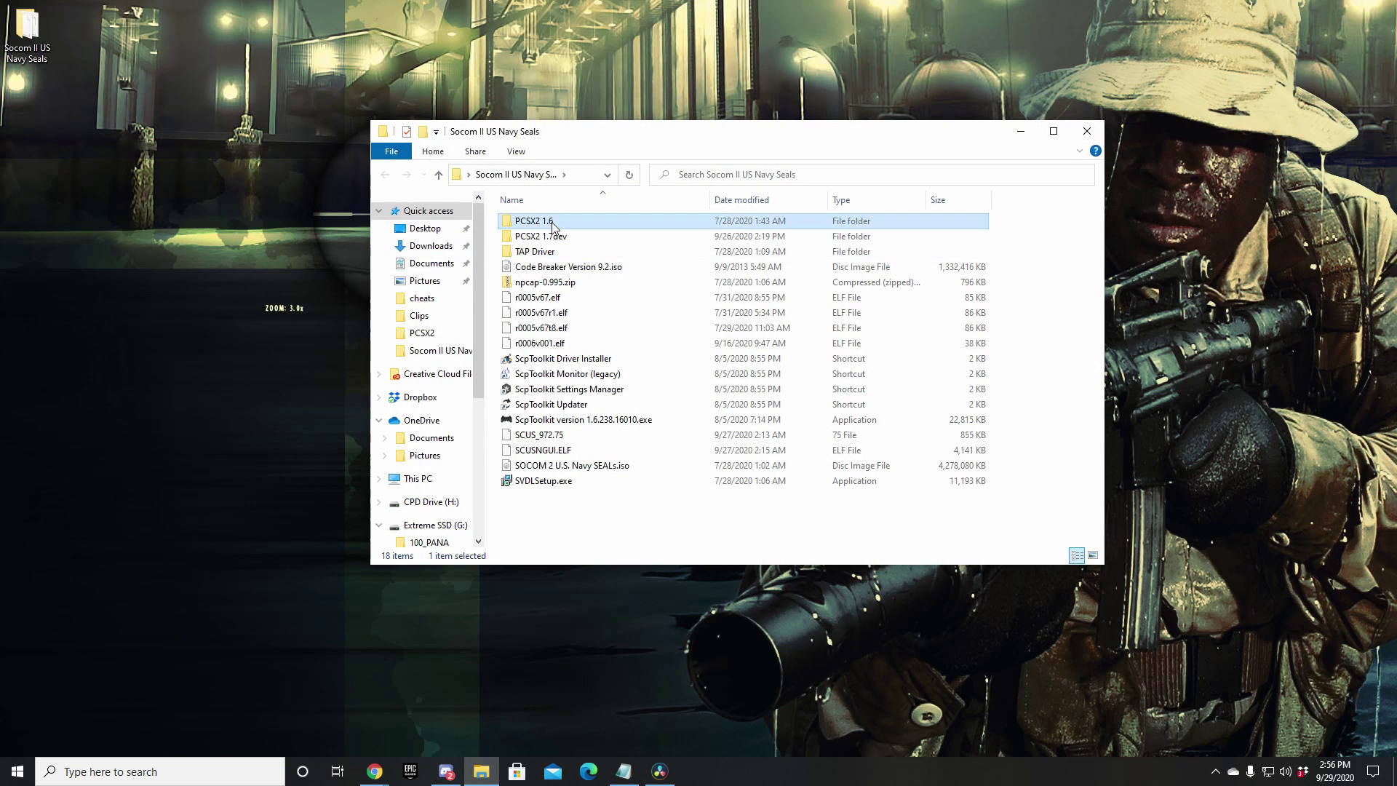
pyautogui.doubleClick(537, 221)
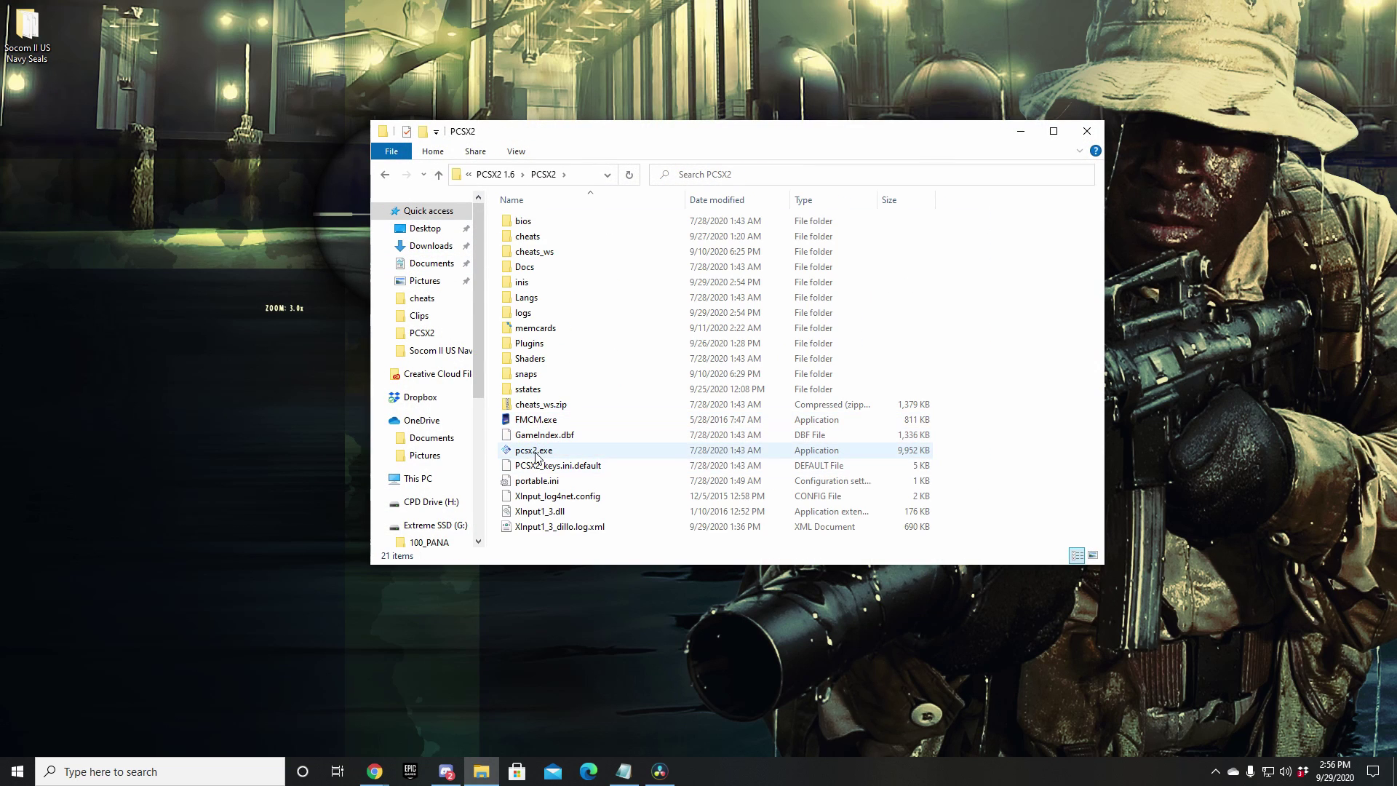
pyautogui.rightClick(535, 450)
pyautogui.click(606, 53)
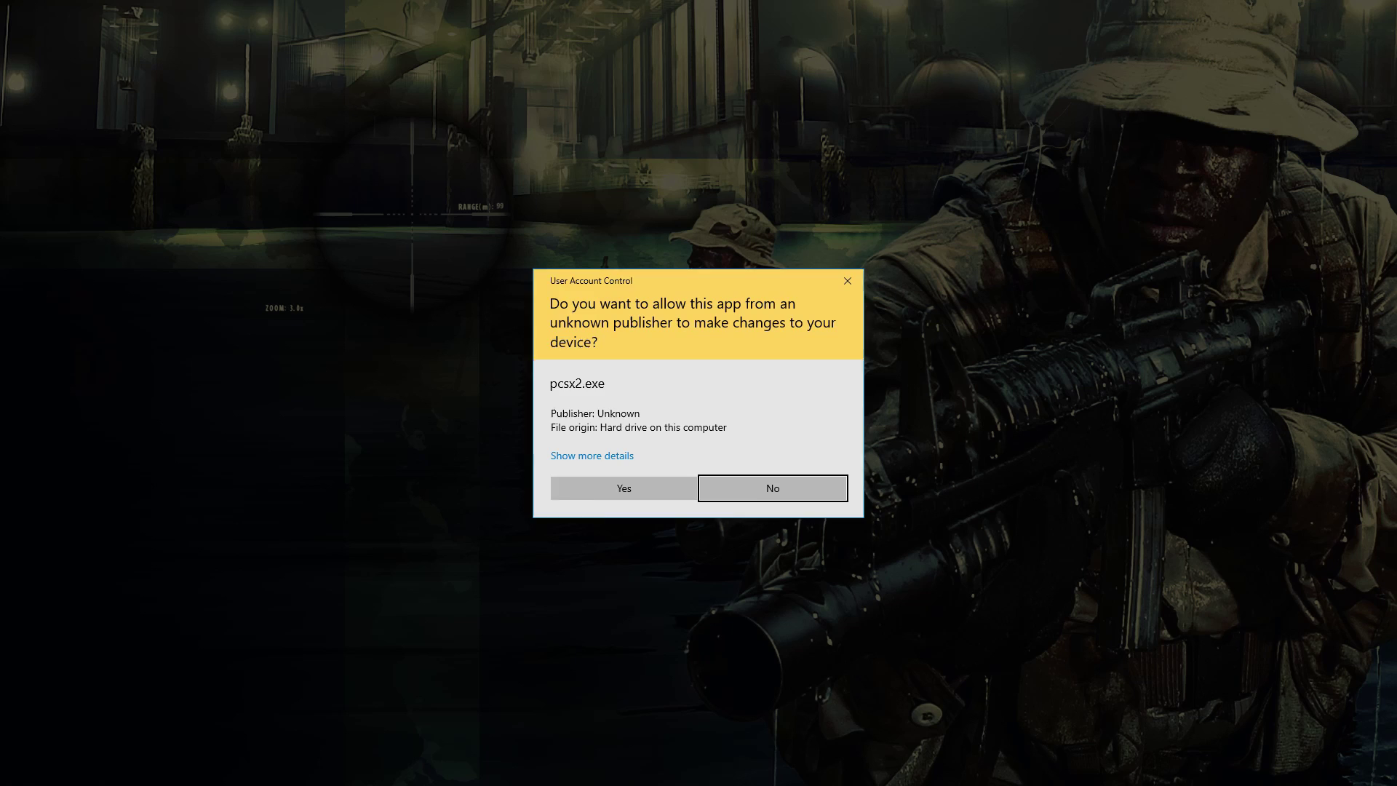
pyautogui.click(623, 490)
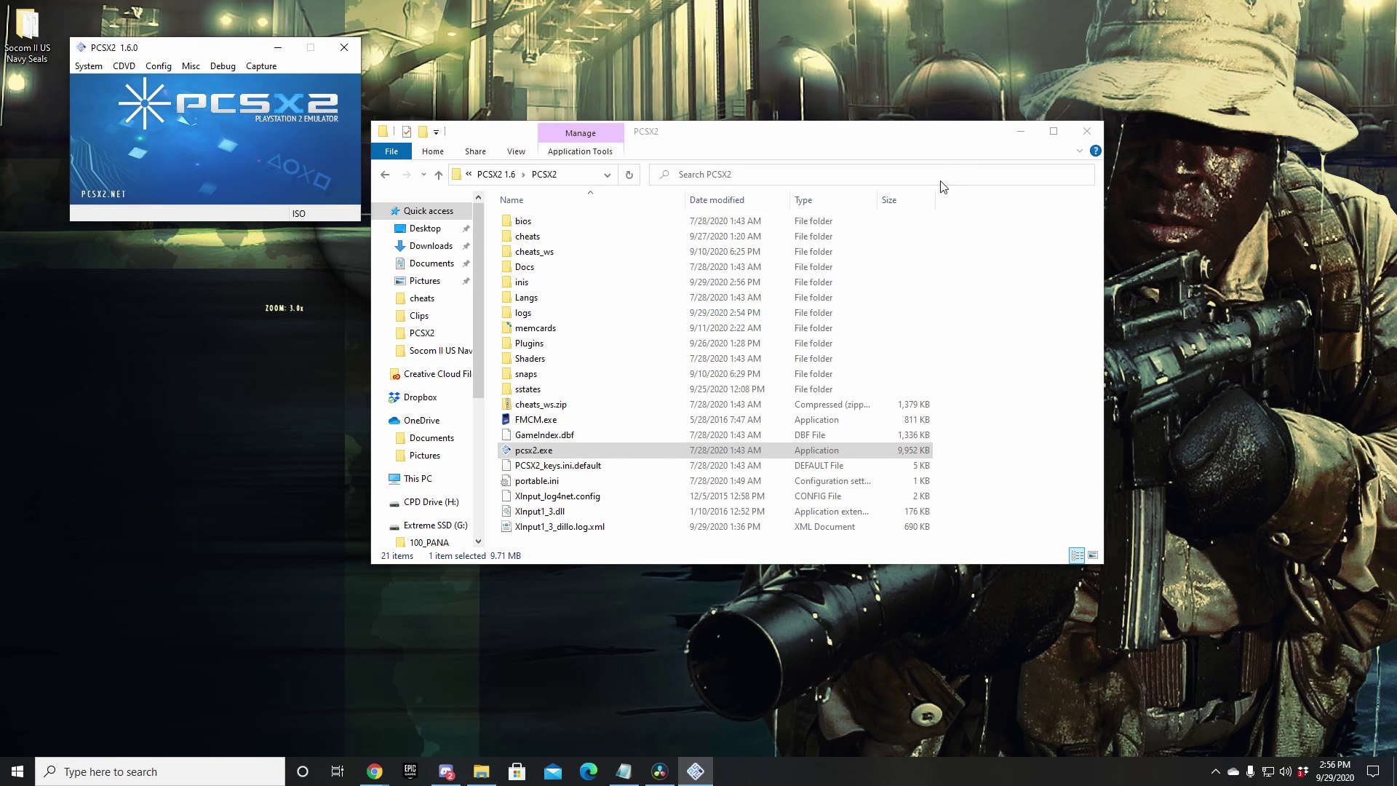
pyautogui.click(1020, 137)
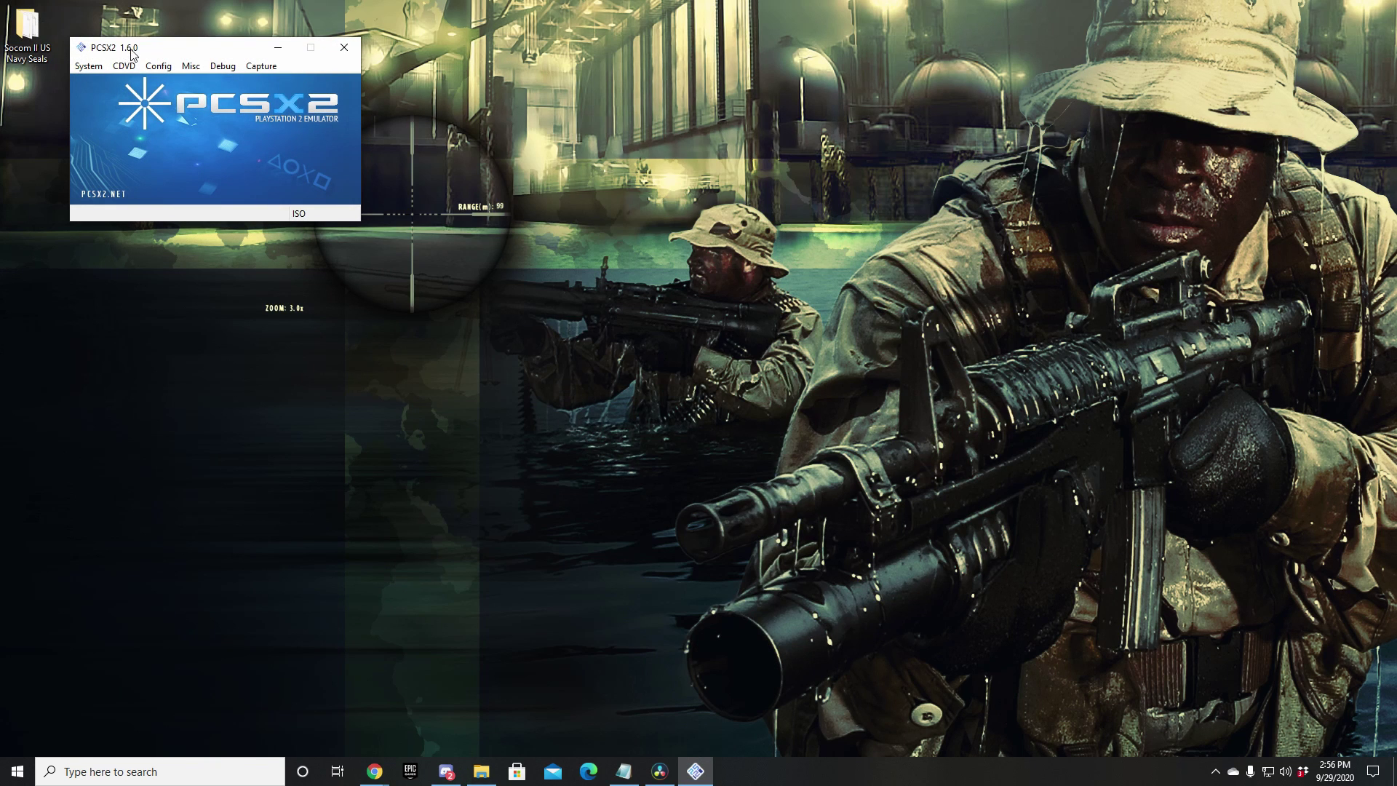
# - Check whether Ethernet is enabled in the Dev9 plugin settings, then close them without changes
pyautogui.click(98, 68)
pyautogui.moveTo(152, 72)
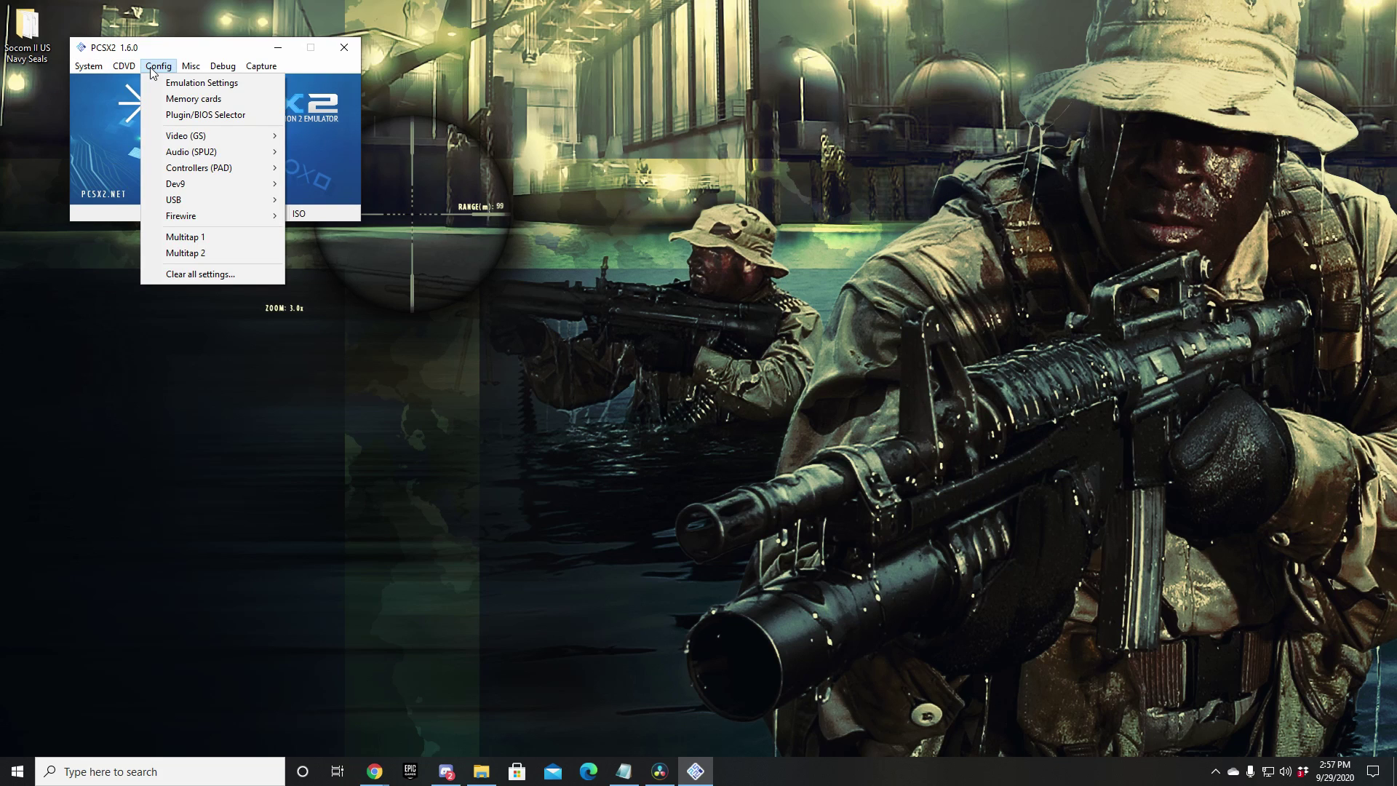
pyautogui.moveTo(180, 187)
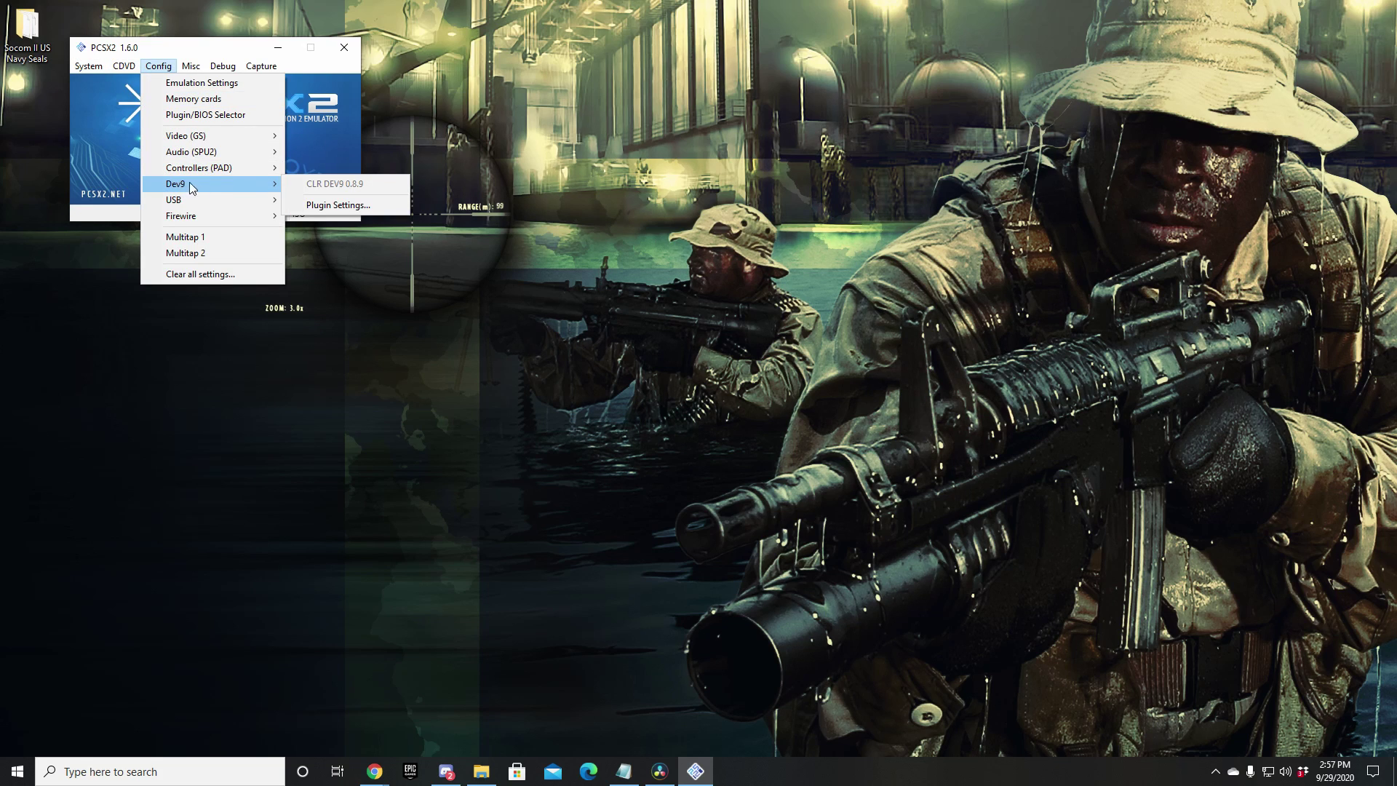
pyautogui.click(331, 205)
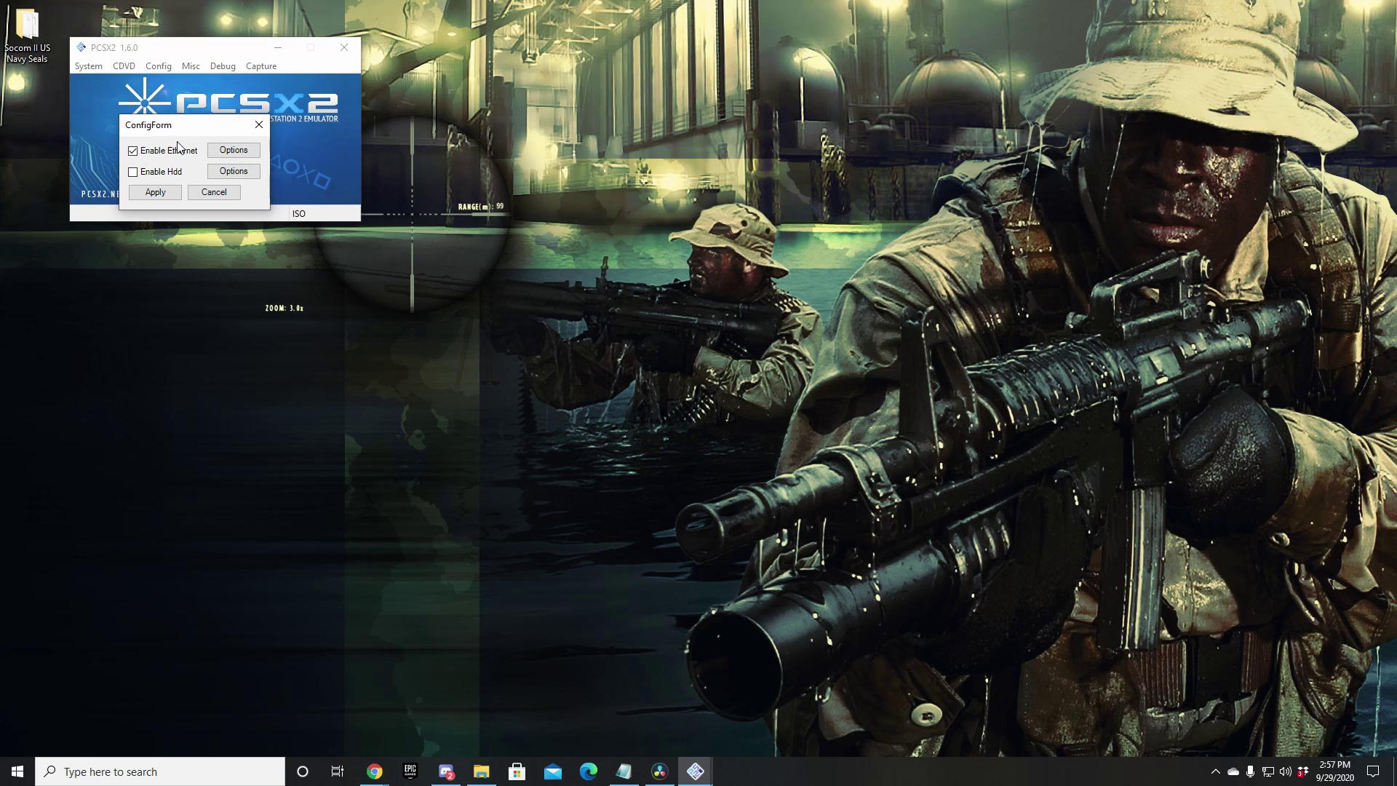
pyautogui.click(256, 127)
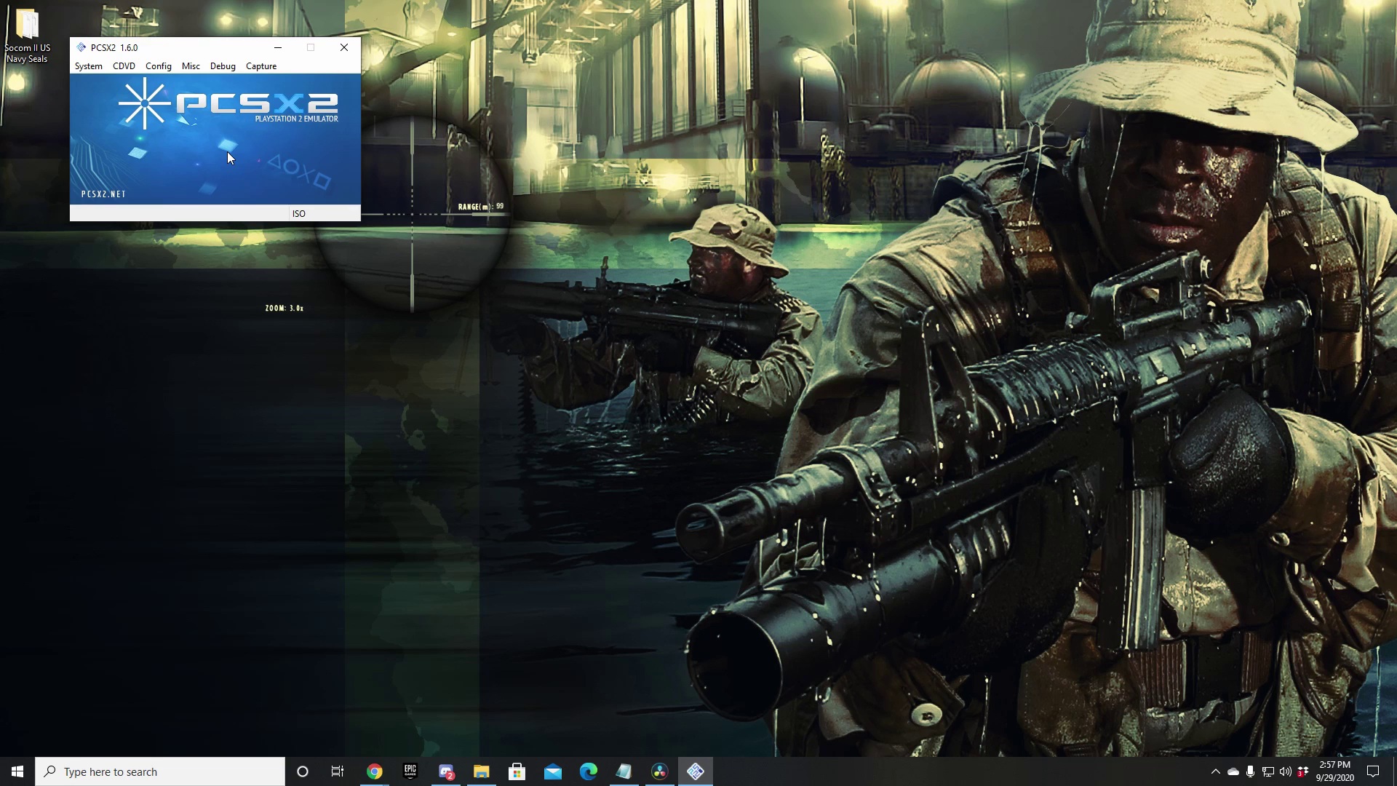
# - Locate CLR_DEV9.dll in the emulator's Plugins folder using File Explorer
pyautogui.click(481, 771)
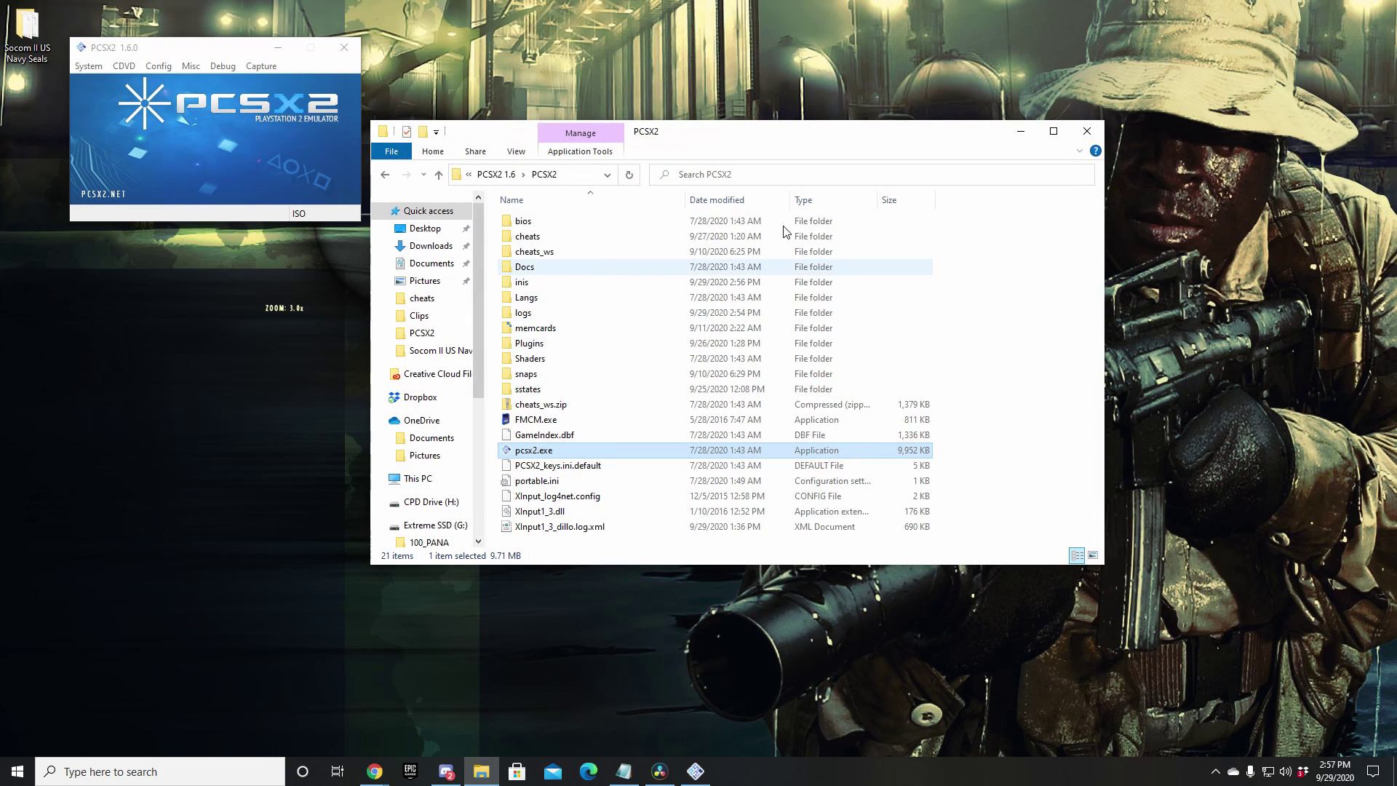
pyautogui.doubleClick(542, 344)
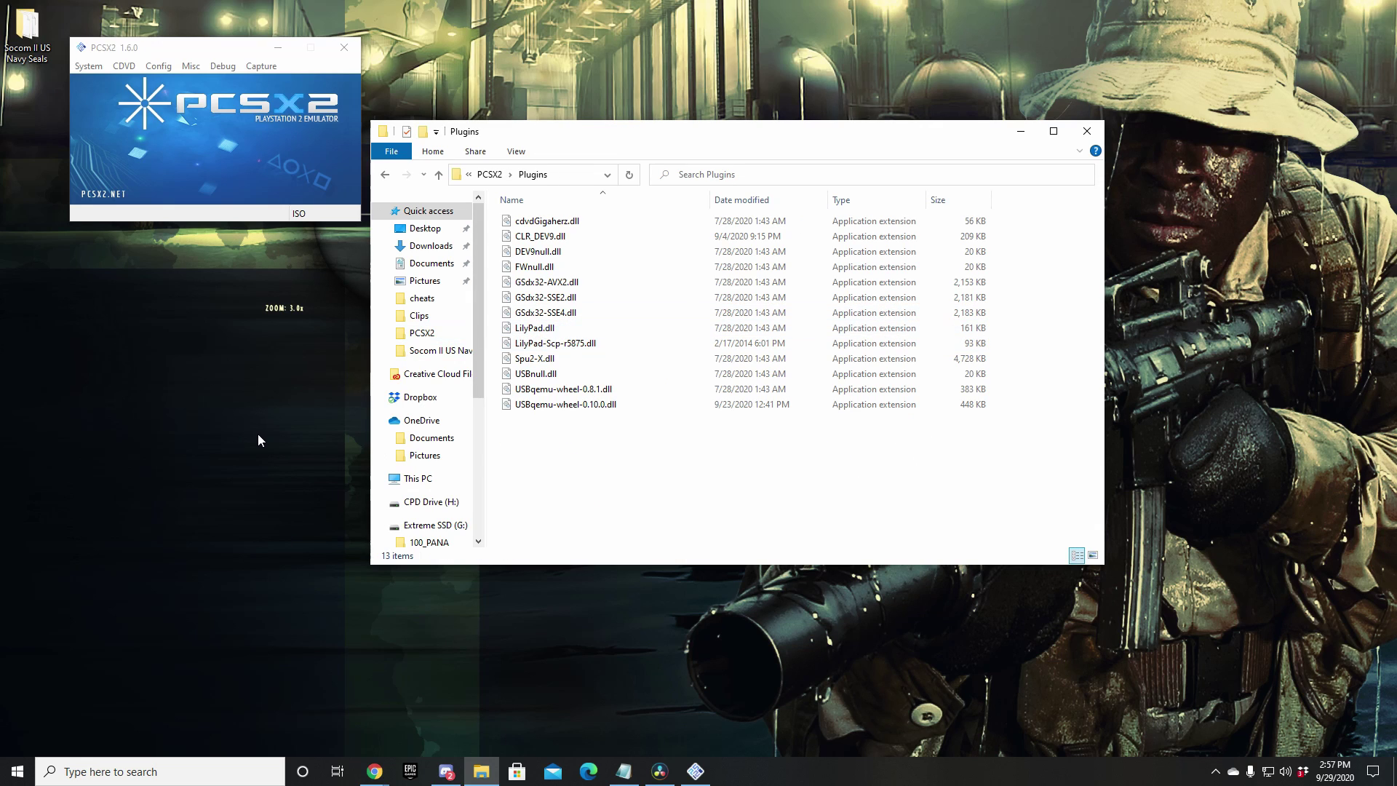
pyautogui.click(560, 237)
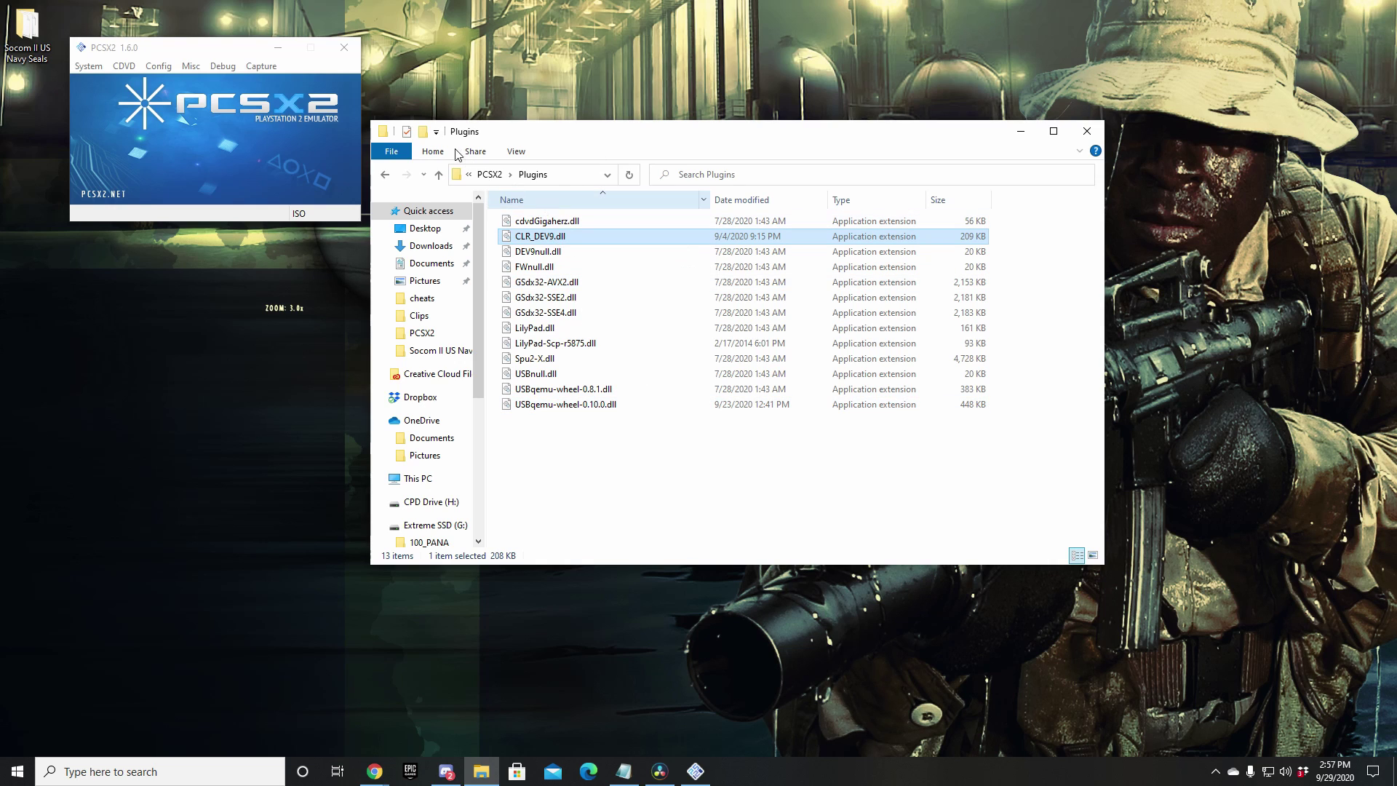
pyautogui.click(1017, 131)
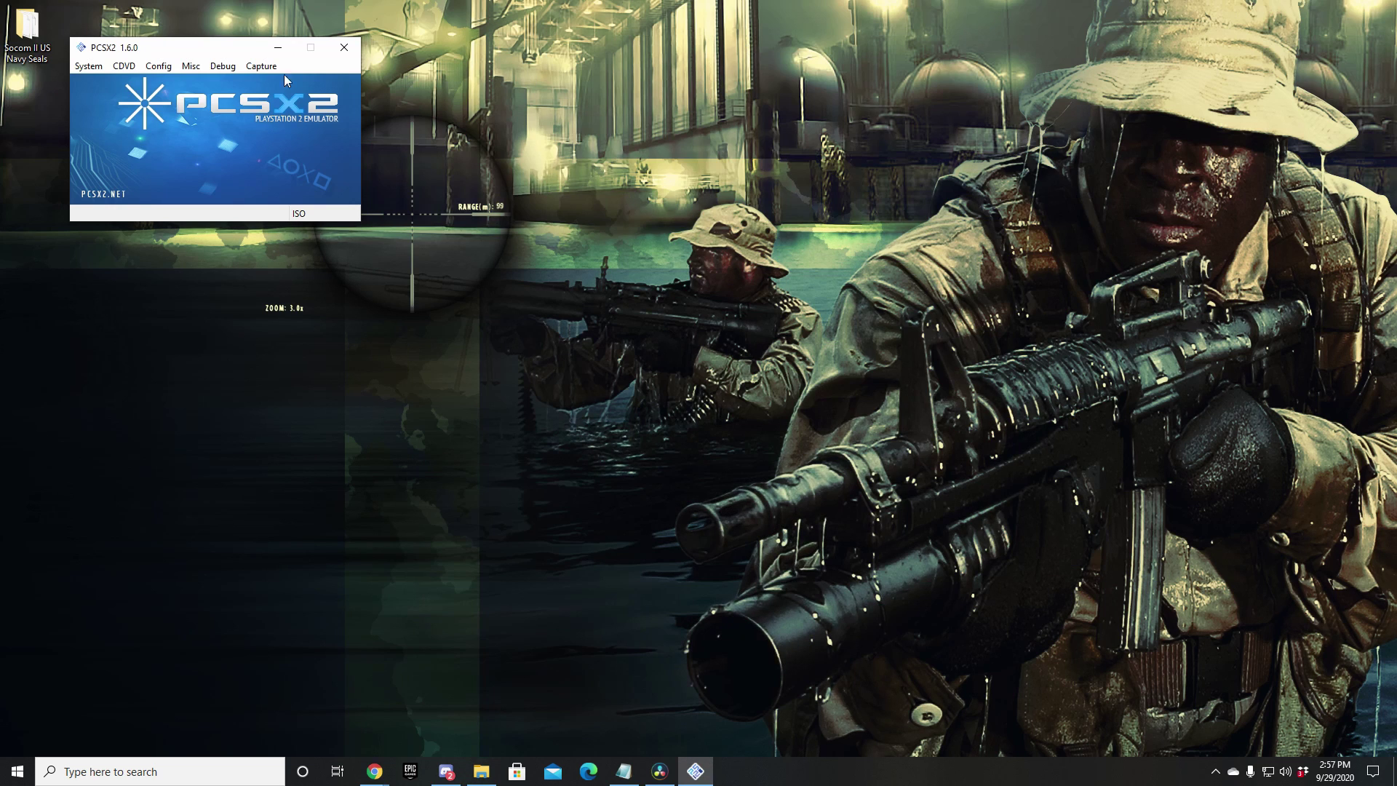
# - Select CLR DEV9 0.8.9 as the emulator's DEV9 plugin and apply the component settings
pyautogui.click(86, 67)
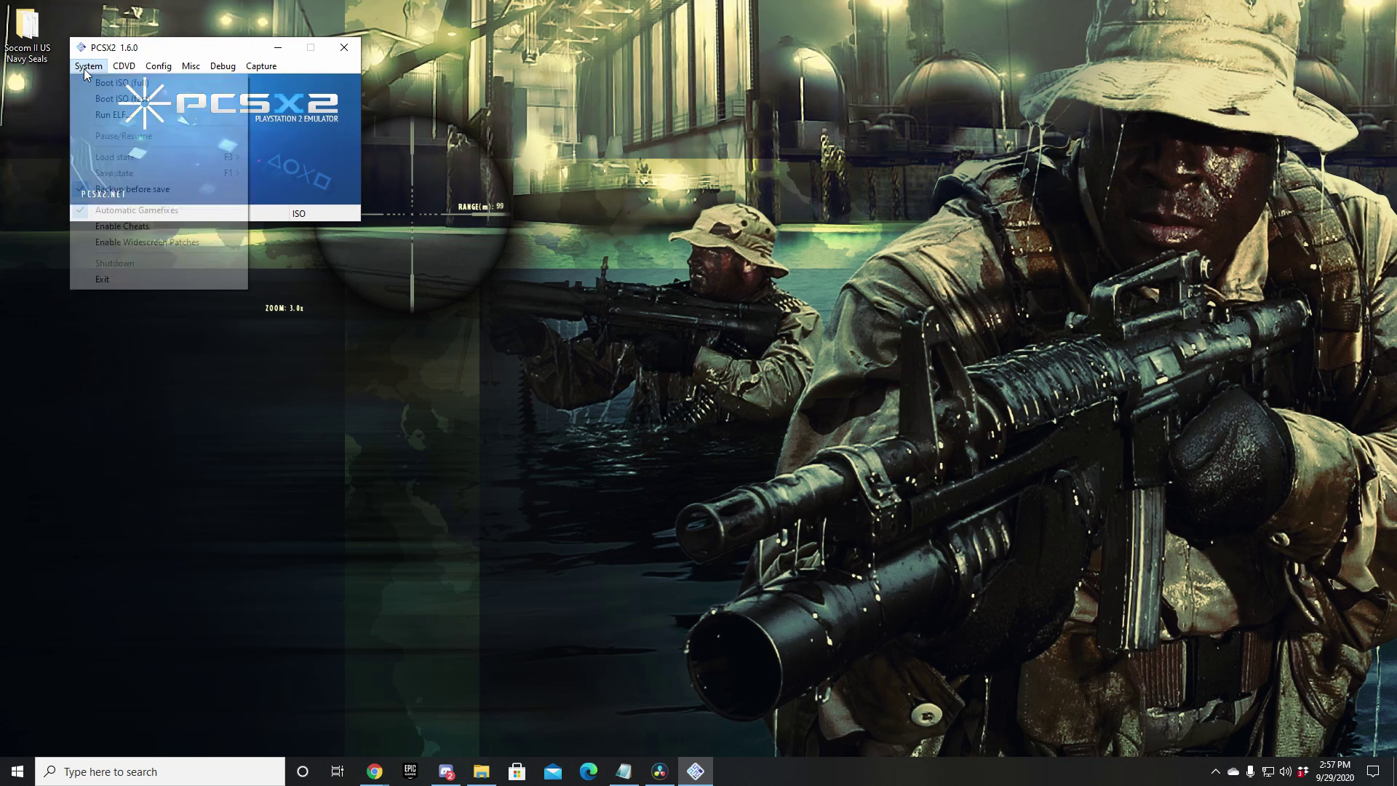
pyautogui.moveTo(162, 71)
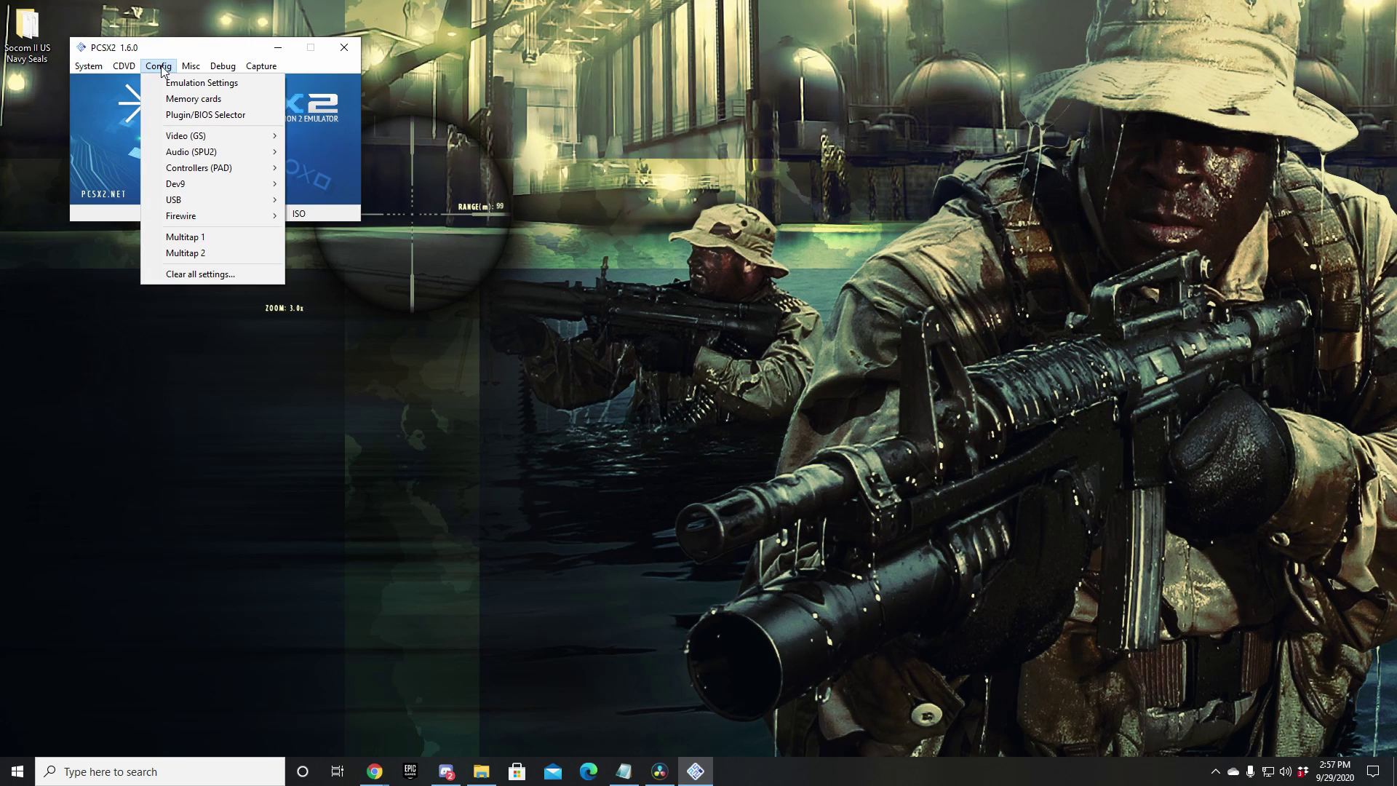
pyautogui.click(183, 117)
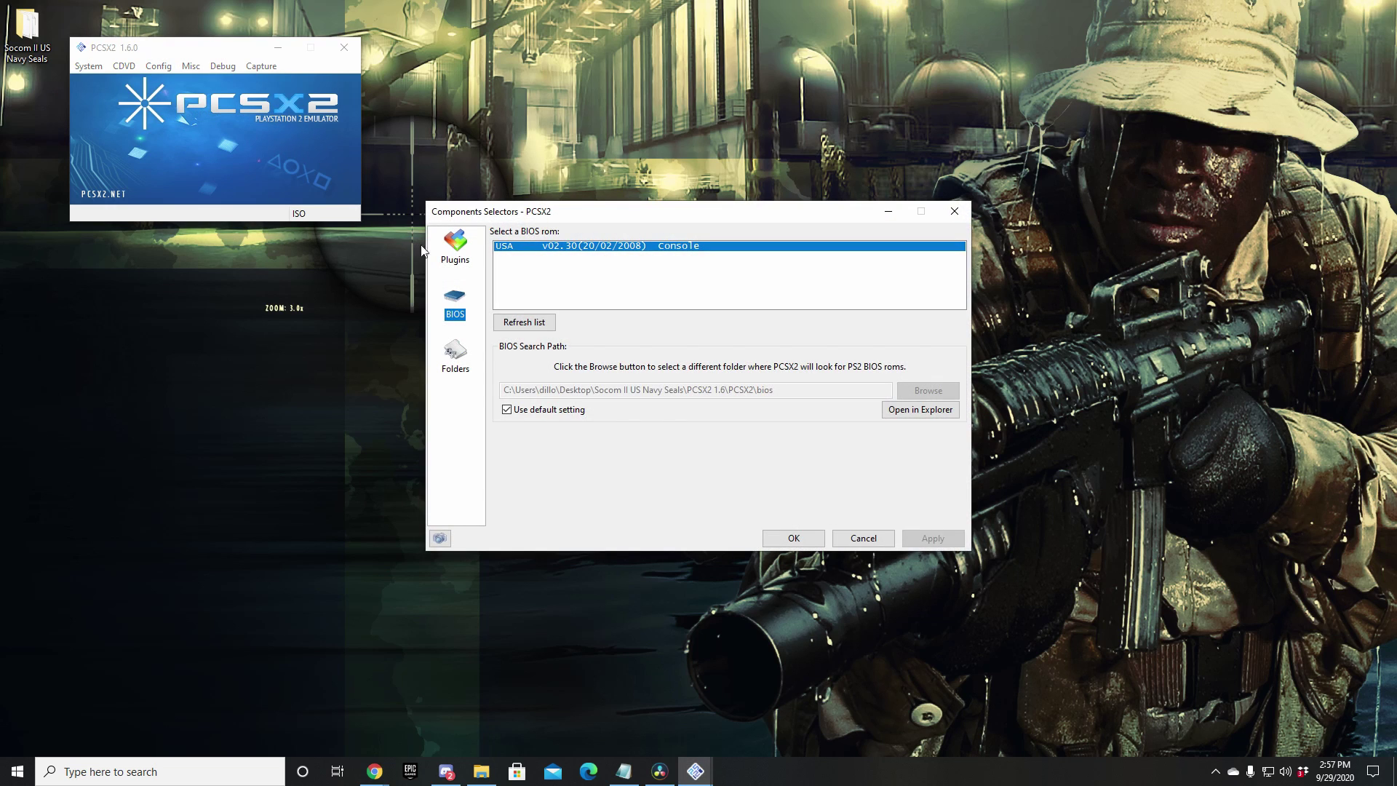
pyautogui.click(458, 253)
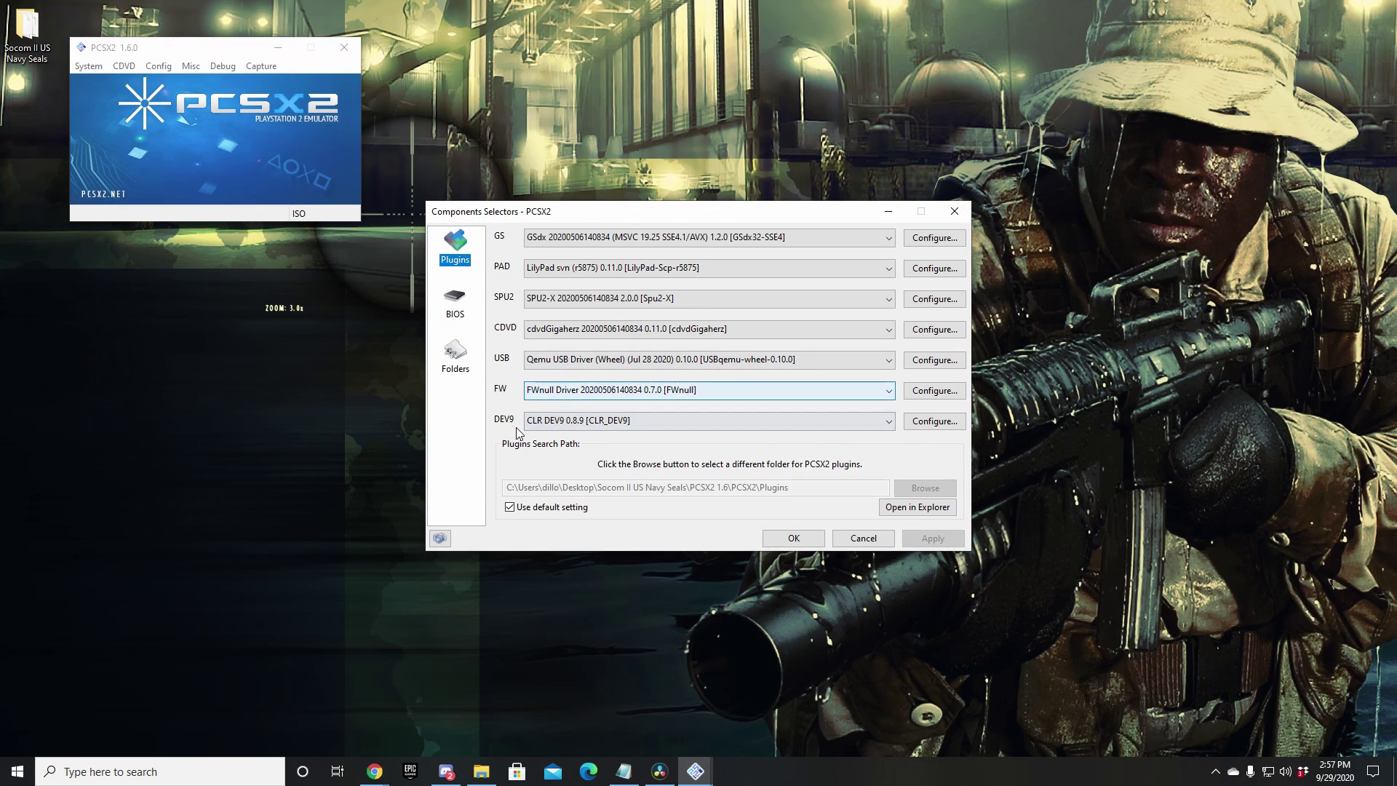
pyautogui.click(687, 424)
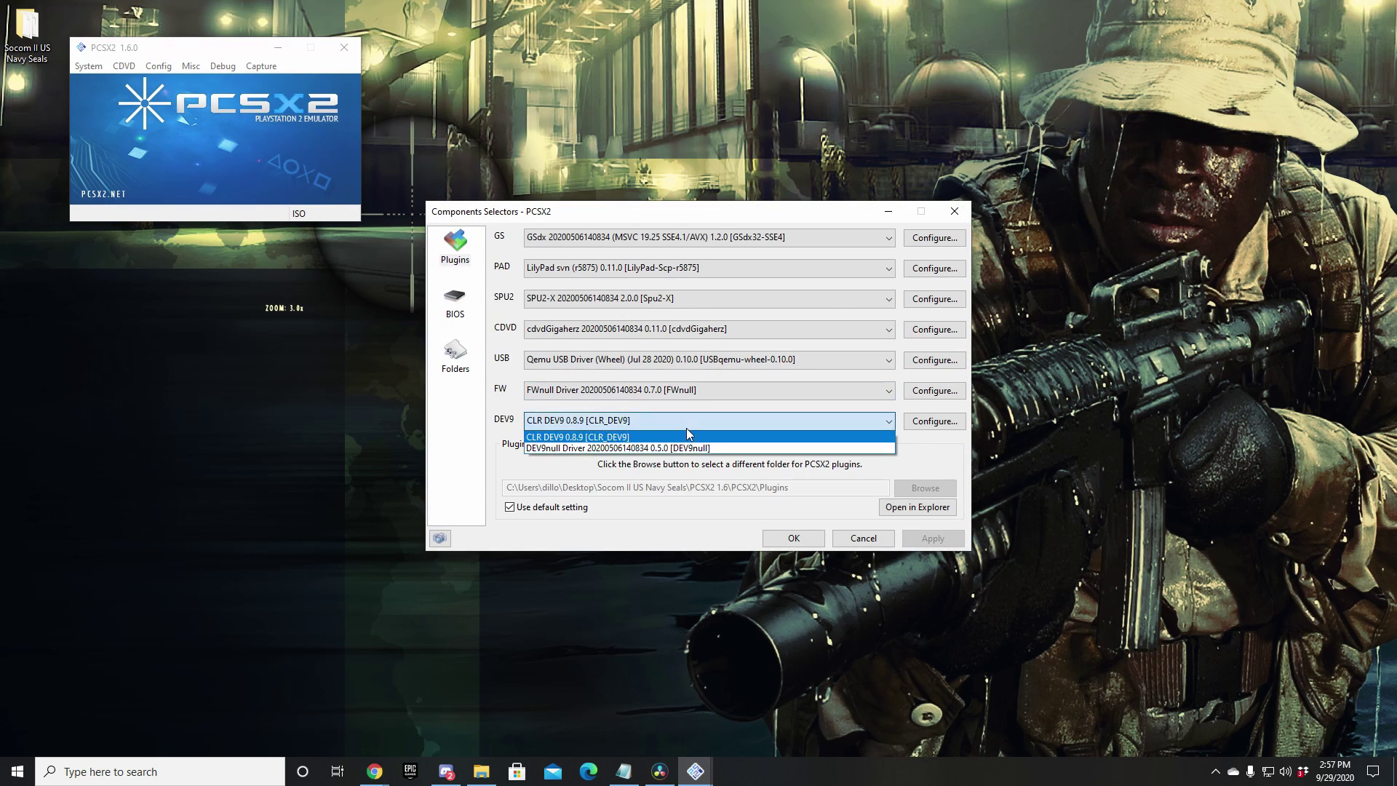
pyautogui.click(630, 436)
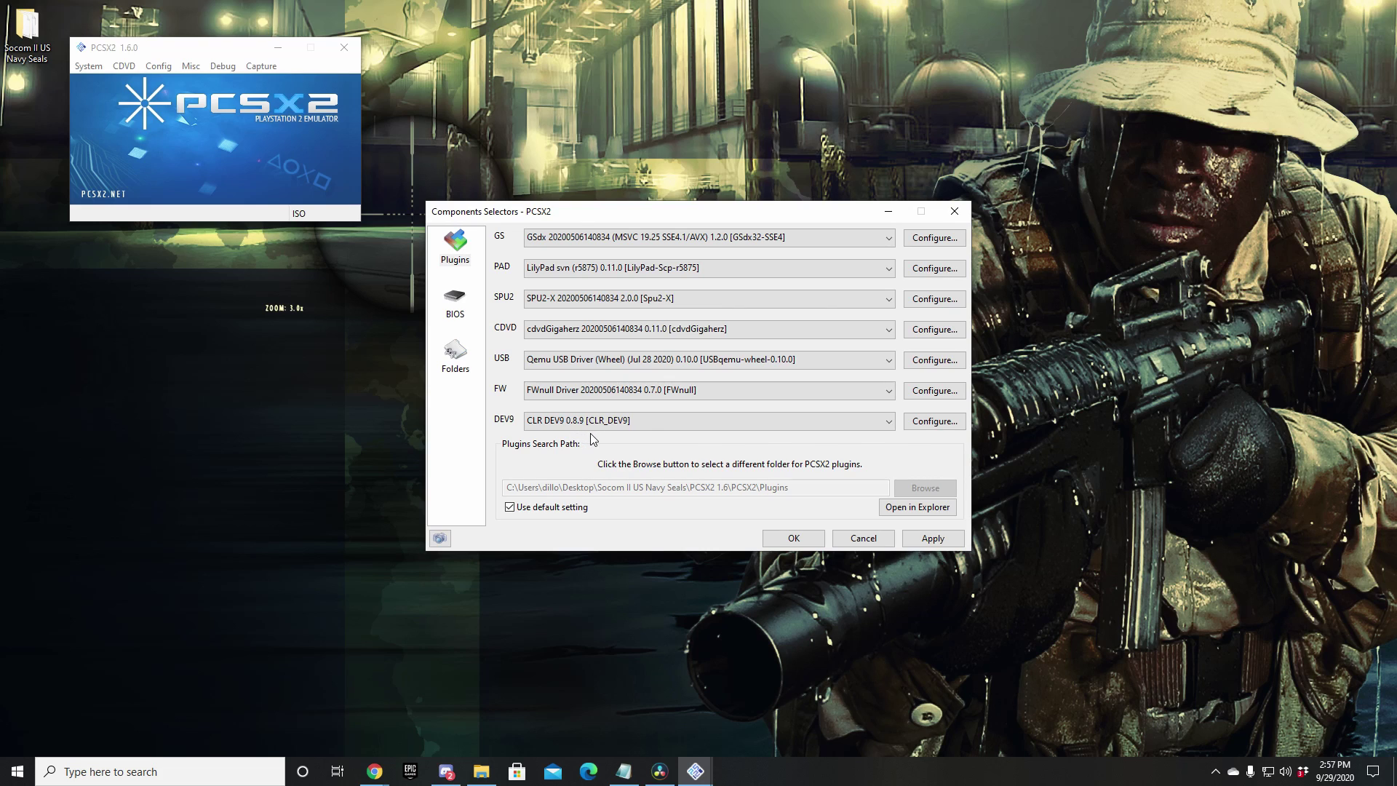
pyautogui.click(950, 537)
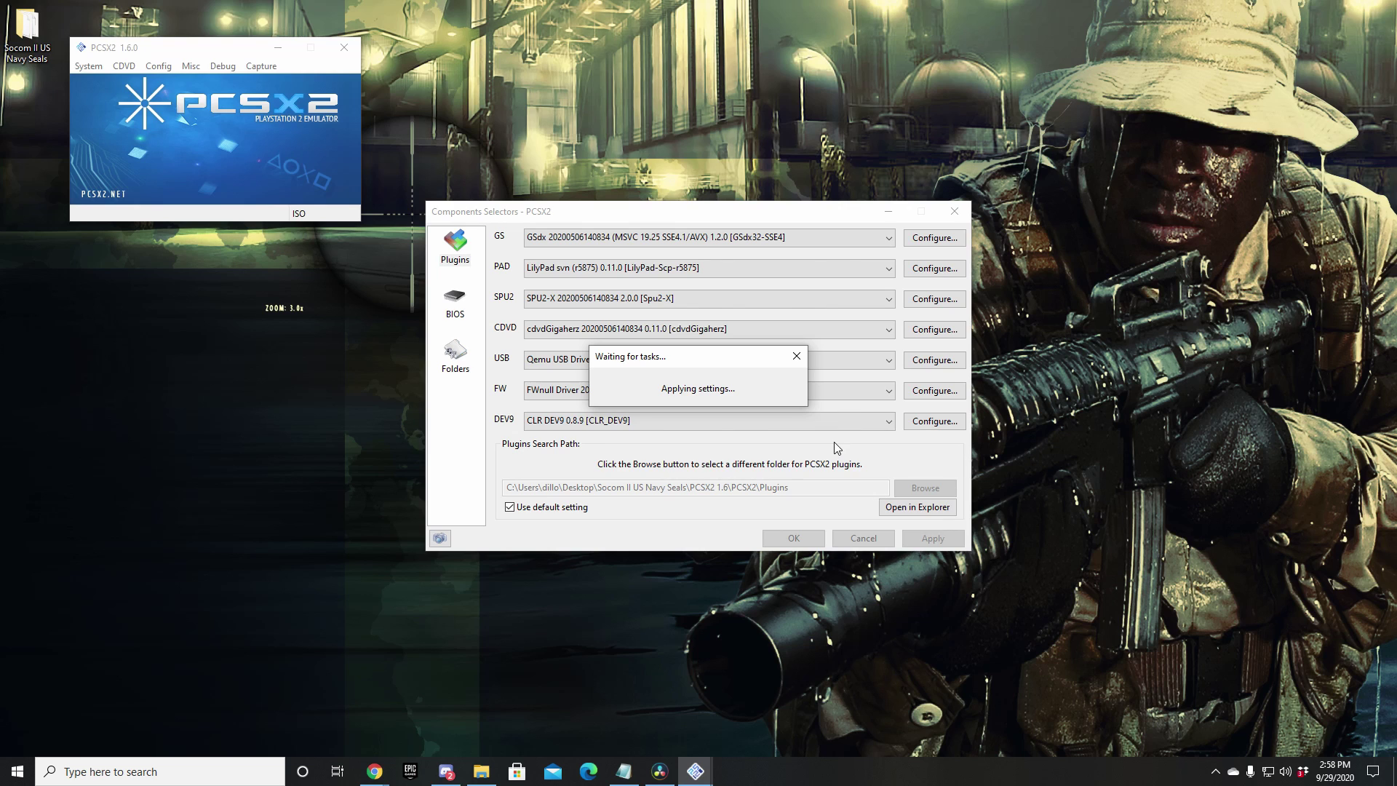
pyautogui.click(801, 538)
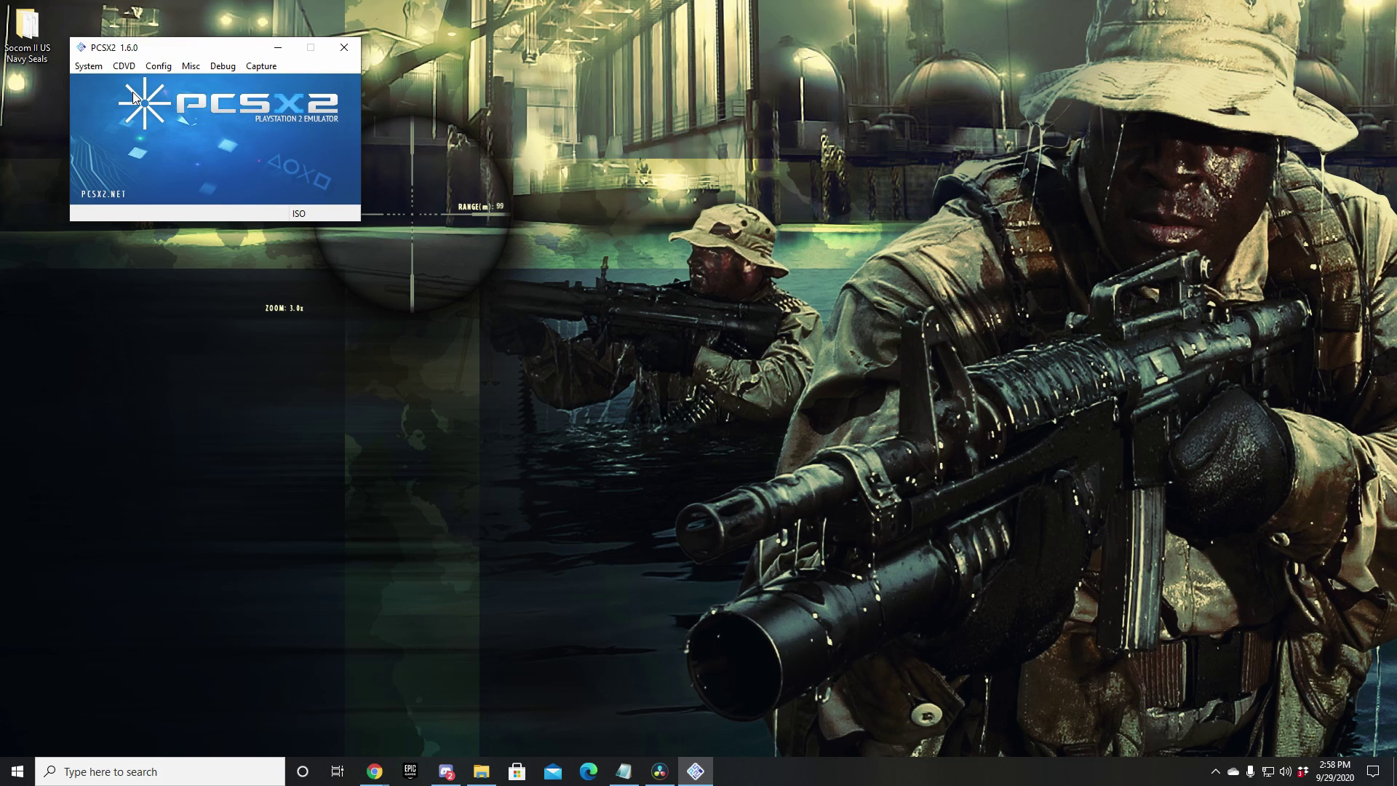
# - Set the Dev9 Ethernet connection method to WinPcap Switched (Promiscuous)
pyautogui.click(156, 66)
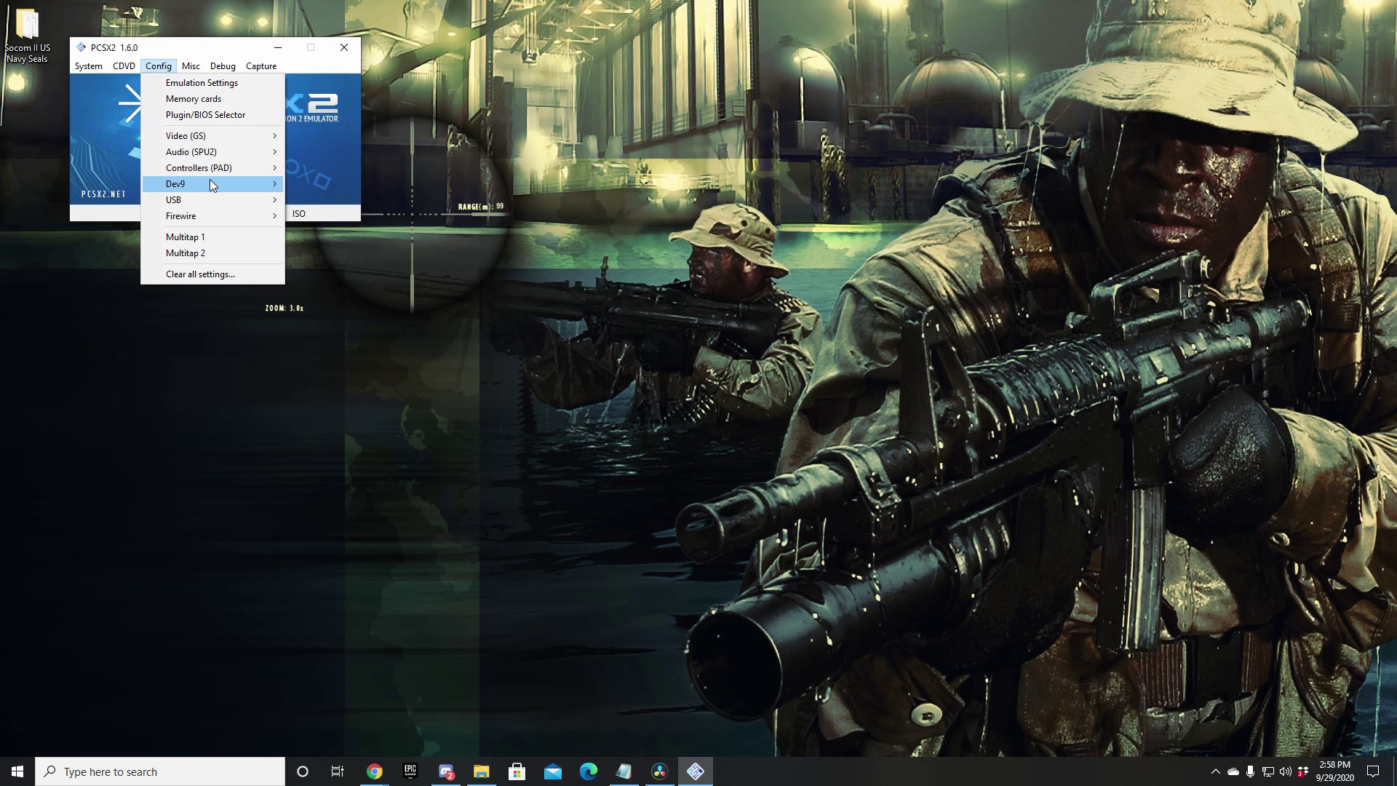
pyautogui.moveTo(209, 181)
pyautogui.click(327, 205)
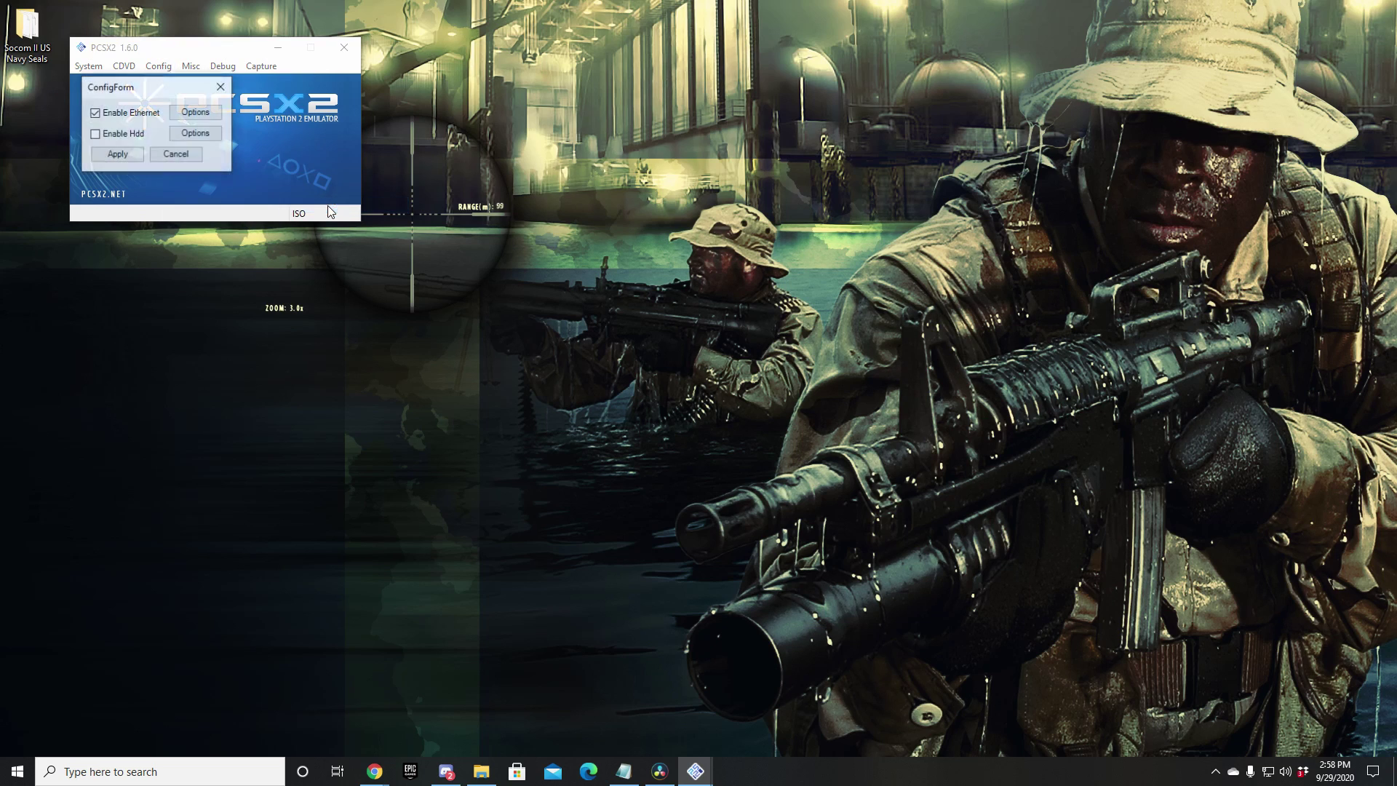
pyautogui.click(194, 113)
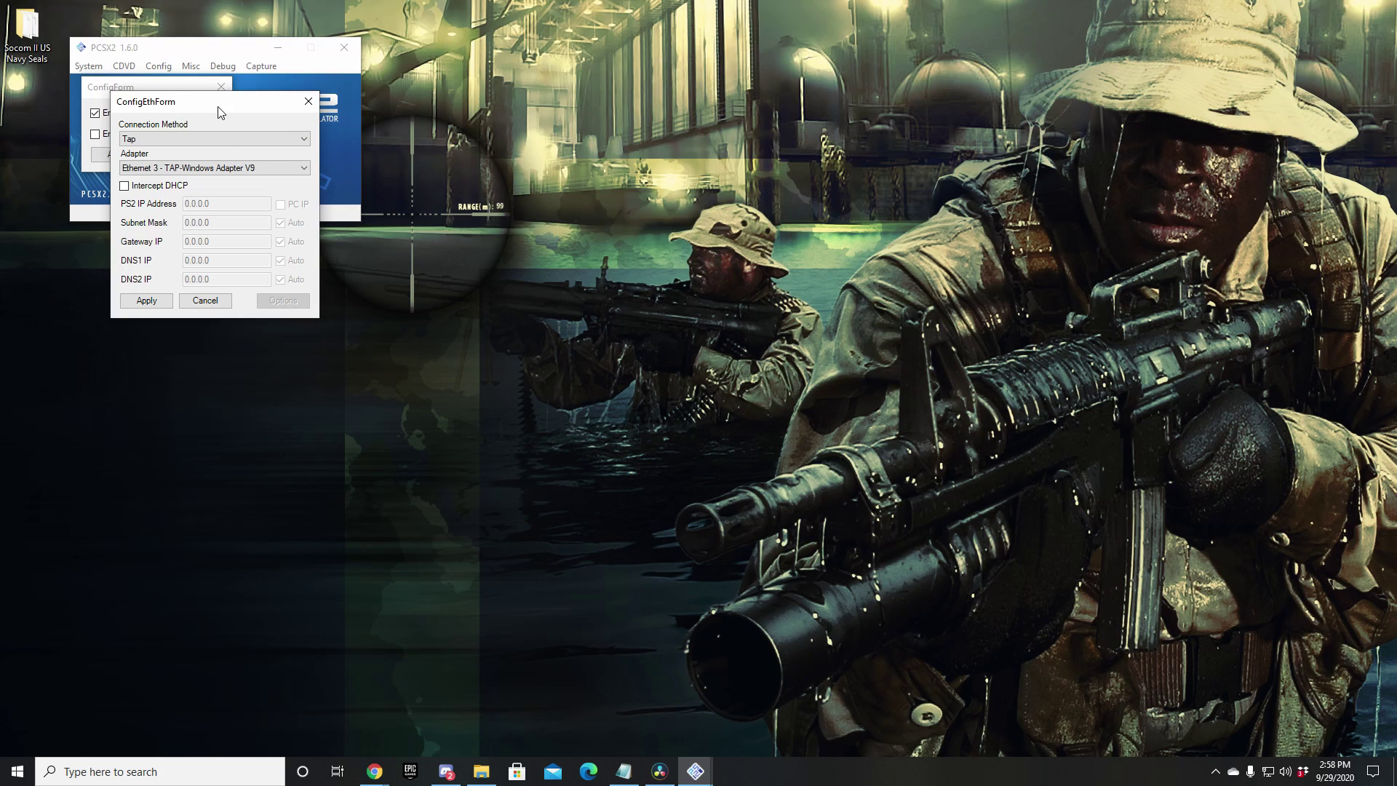
pyautogui.click(233, 143)
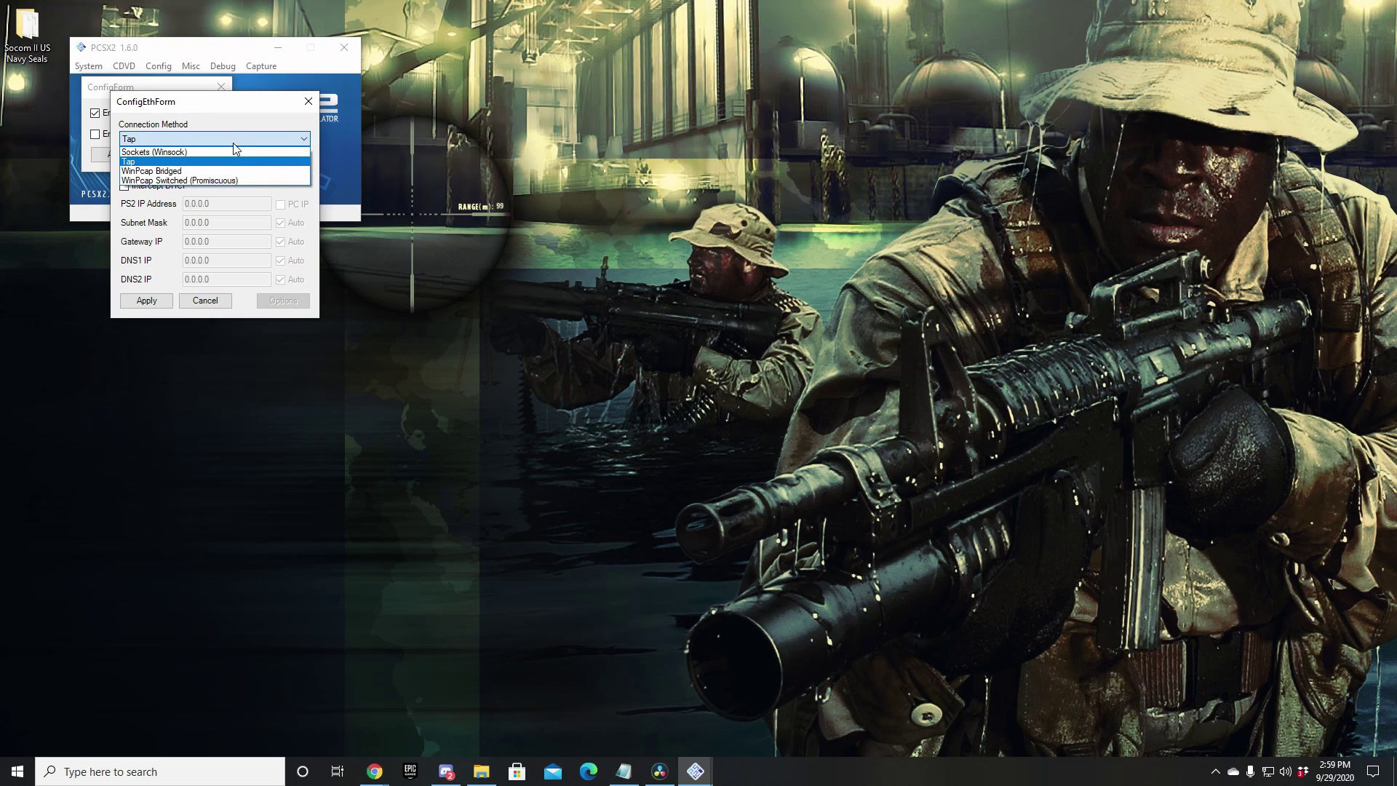
pyautogui.click(214, 180)
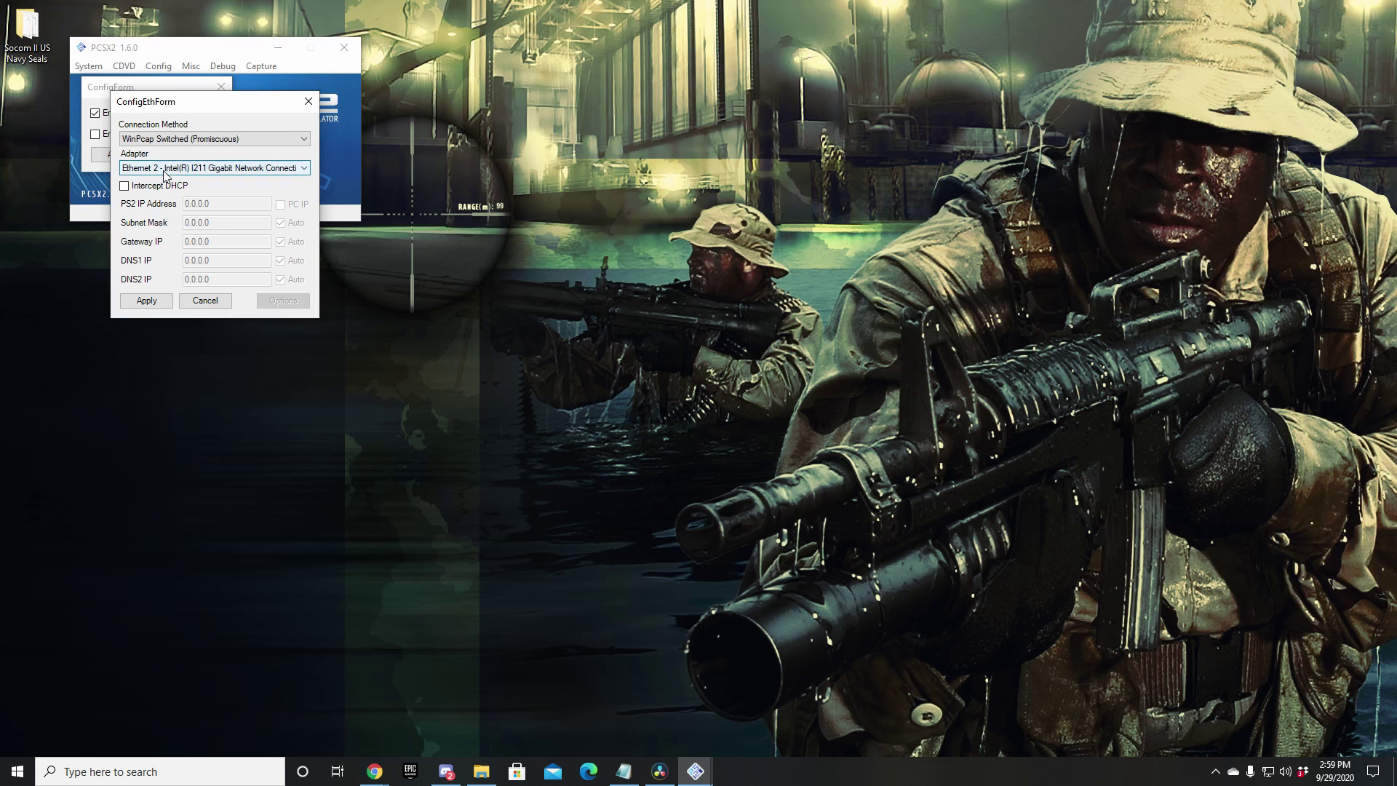
# - Choose the Ethernet 2 - Intel(R) I211 Gigabit Network Connection adapter and apply the Ethernet options
pyautogui.click(211, 168)
pyautogui.click(178, 210)
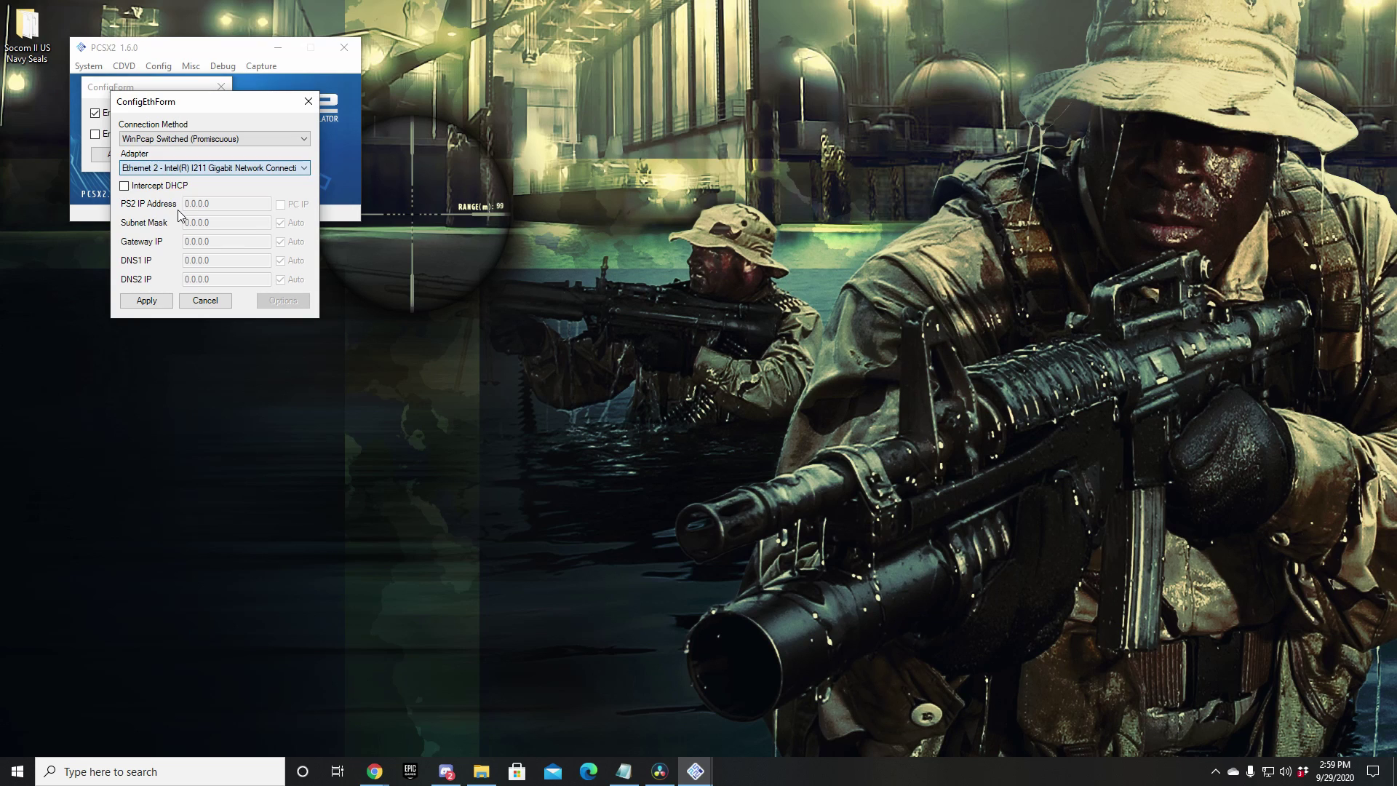
pyautogui.click(172, 173)
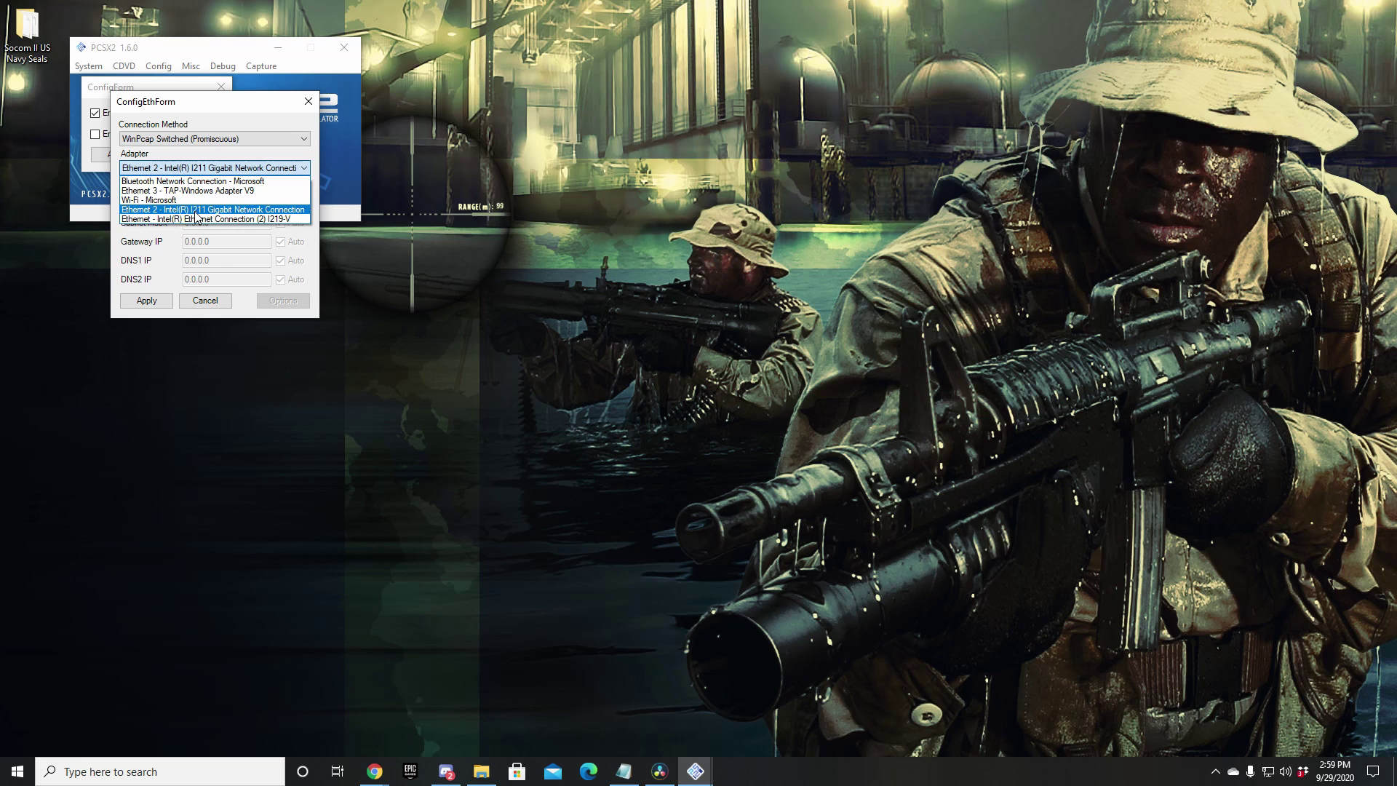
pyautogui.click(197, 211)
pyautogui.click(157, 298)
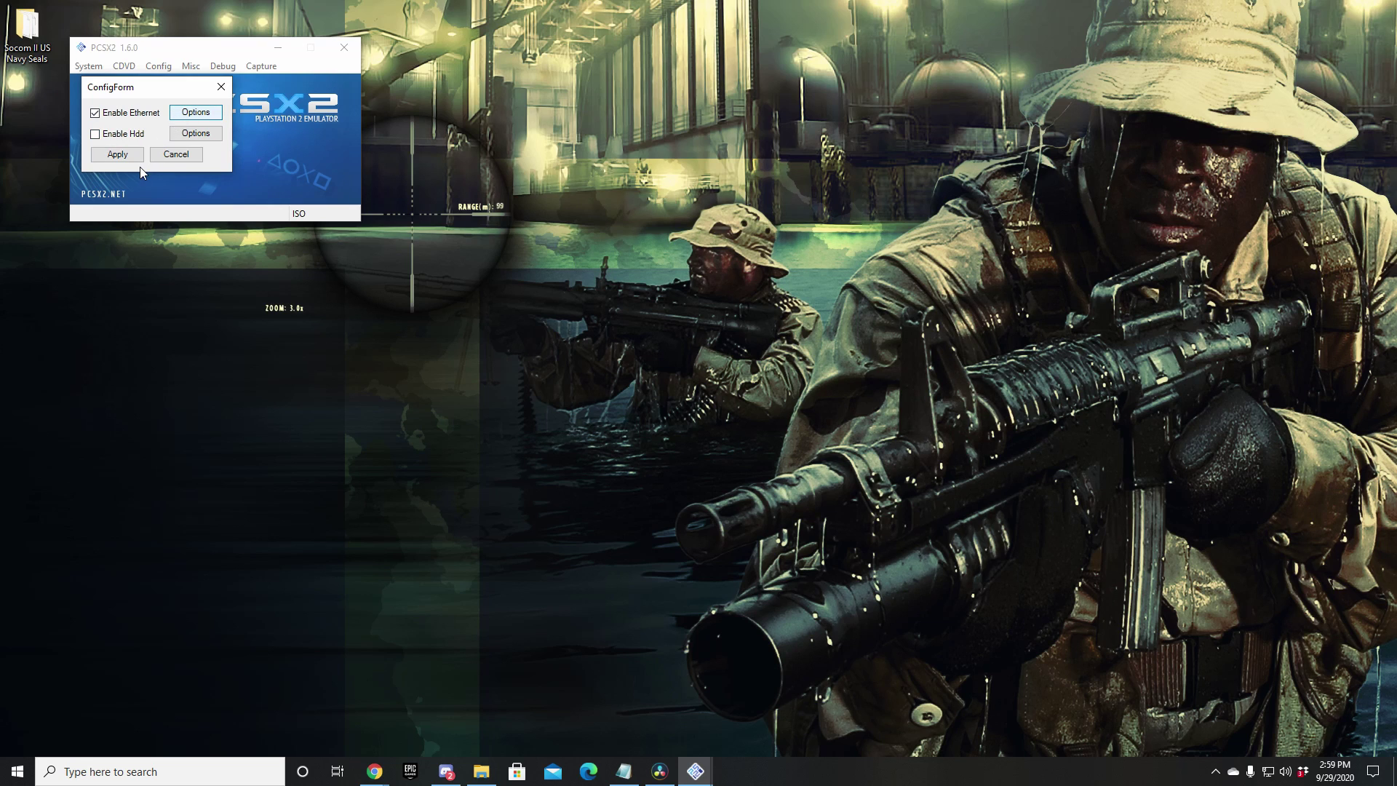
# - Try the Sockets (Winsock) connection method in the Dev9 Ethernet options and view its adapter choices
pyautogui.press('Return')
pyautogui.click(201, 163)
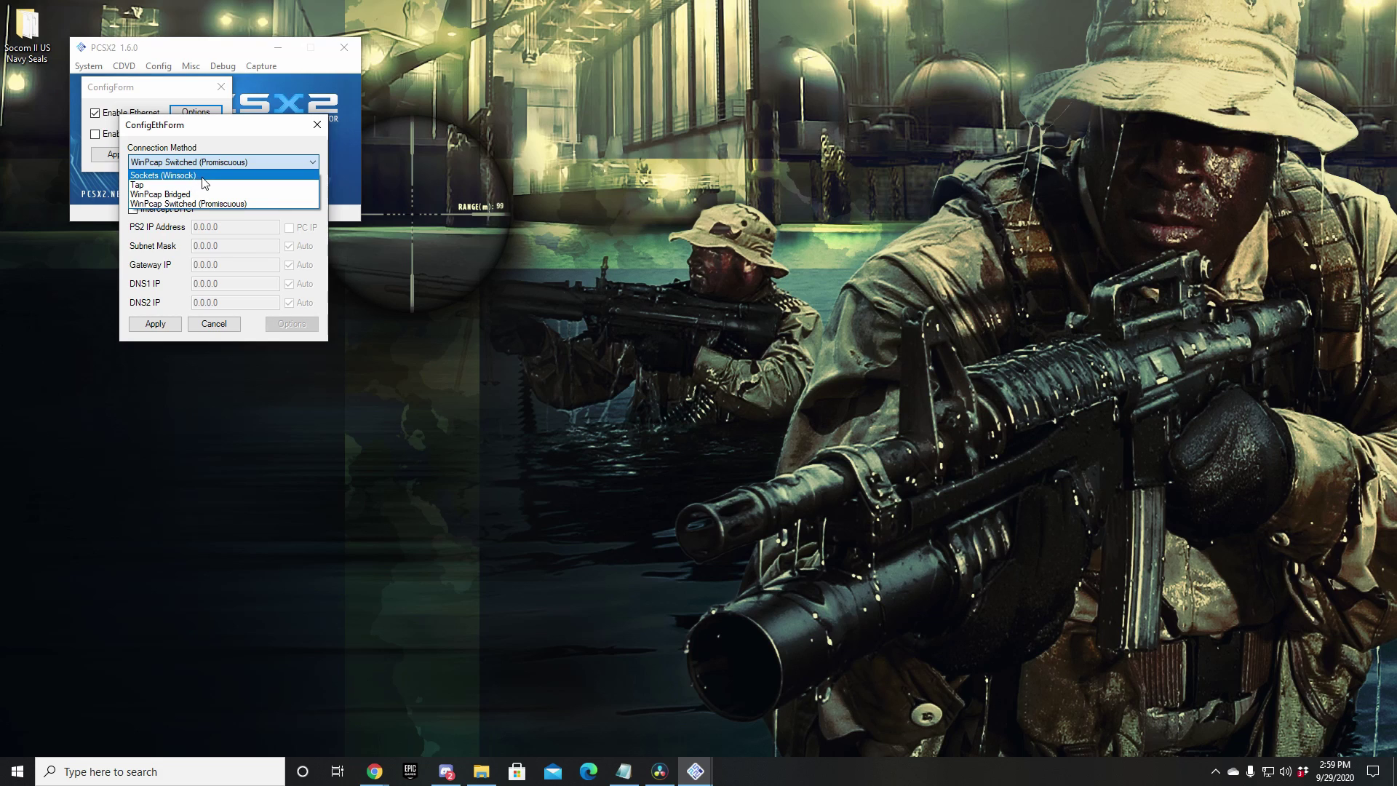
pyautogui.click(203, 176)
pyautogui.click(184, 195)
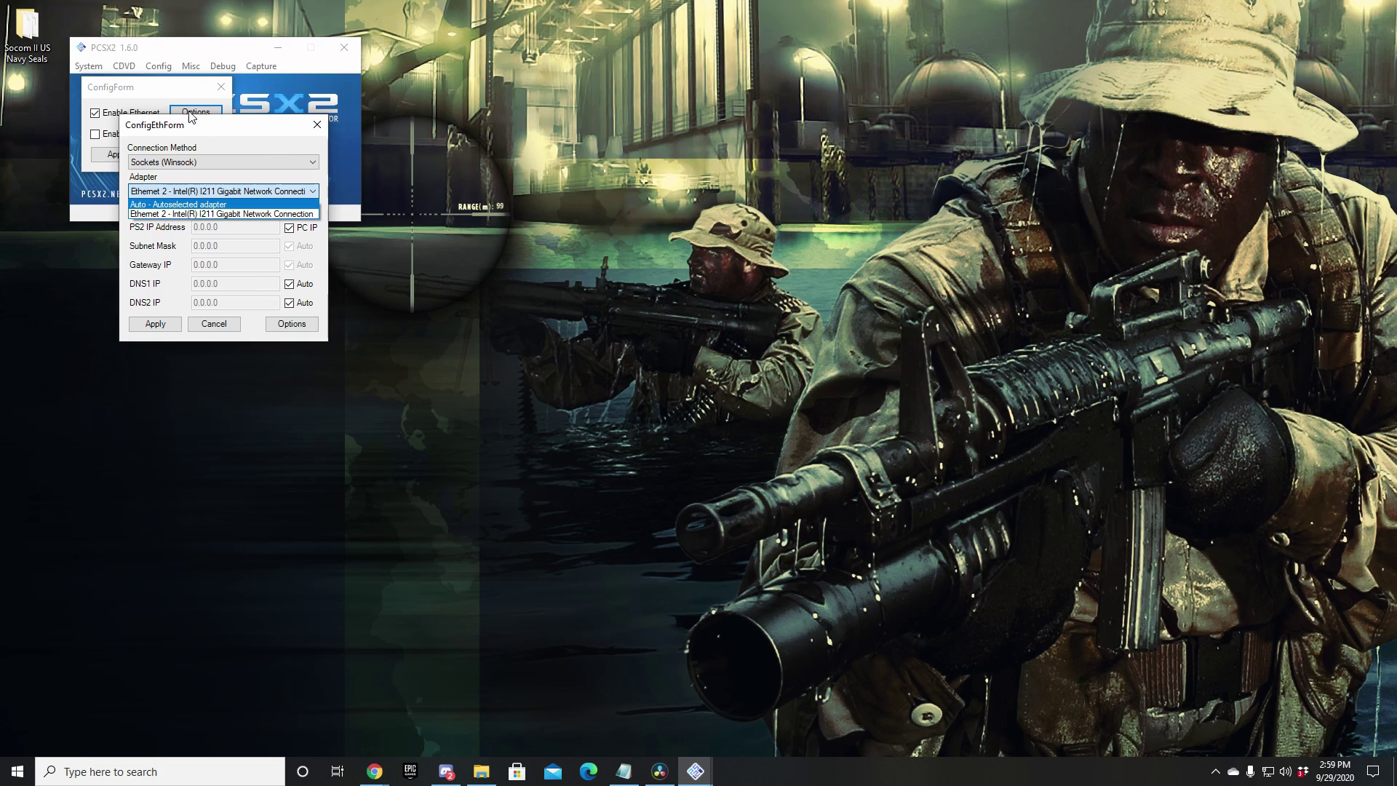
pyautogui.click(180, 178)
# - Set the connection method to WinPcap Switched (Promiscuous) with the Ethernet 2 - Intel(R) I211 Gigabit adapter and apply the Ethernet options
pyautogui.click(179, 162)
pyautogui.click(182, 193)
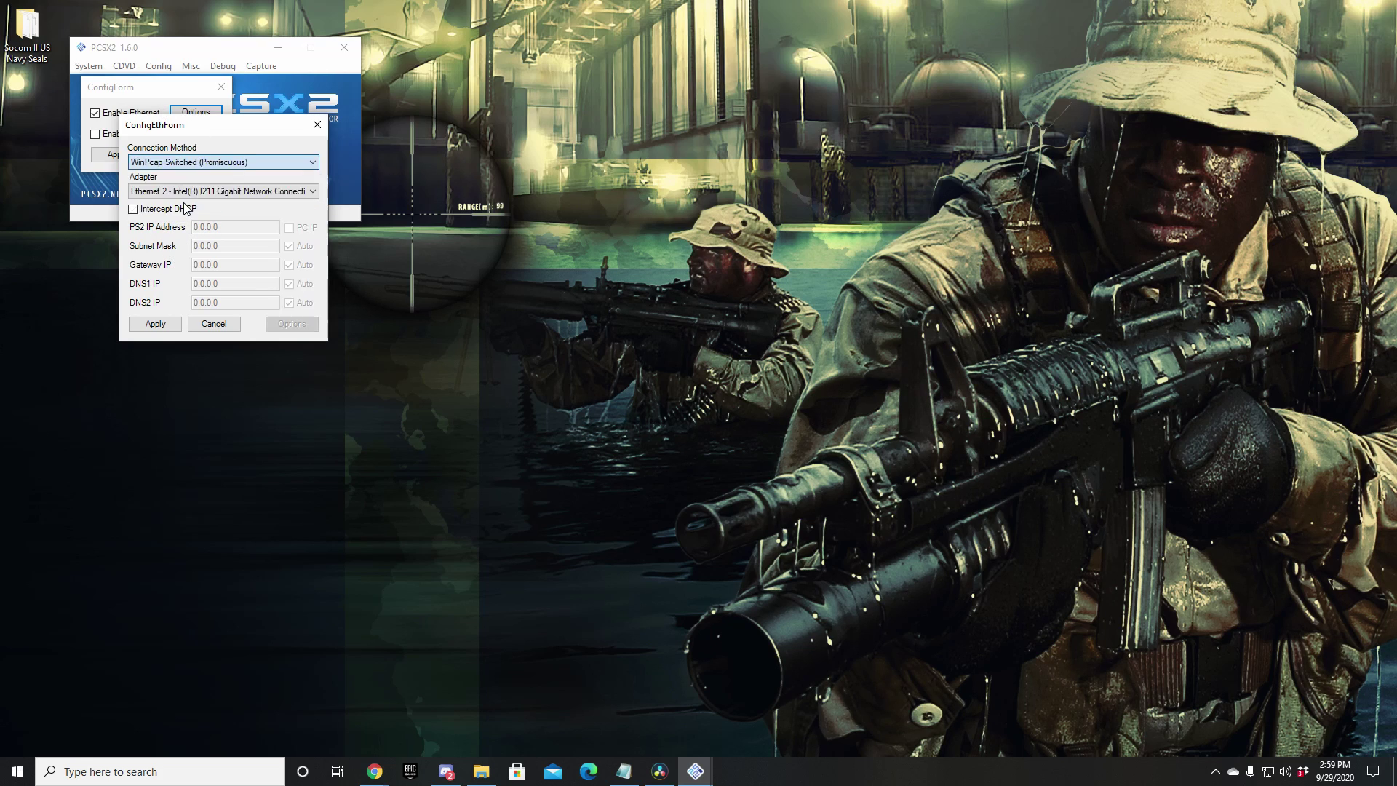
pyautogui.click(181, 190)
pyautogui.click(180, 233)
pyautogui.click(155, 323)
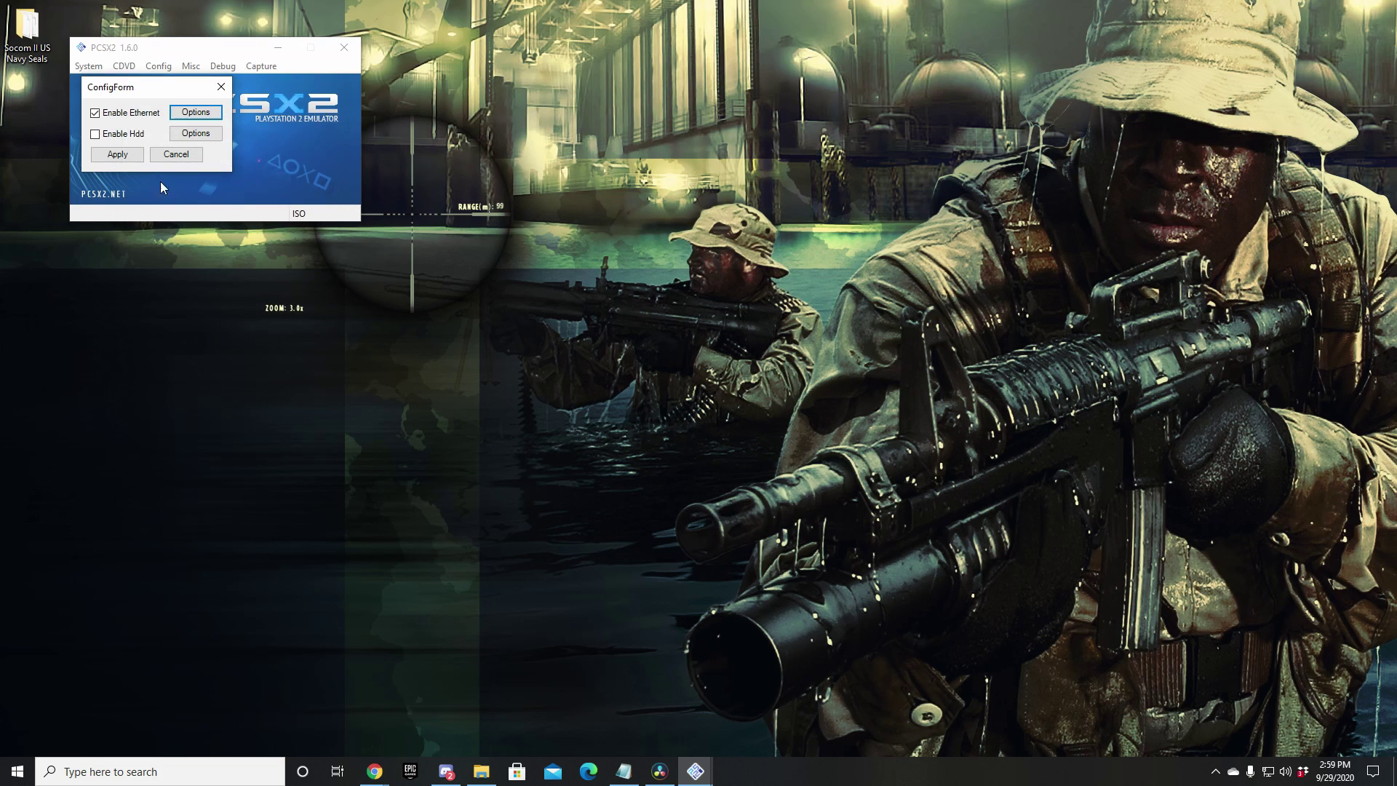
# - Reopen the Dev9 Ethernet options and review the available connection methods
pyautogui.click(196, 113)
pyautogui.click(196, 181)
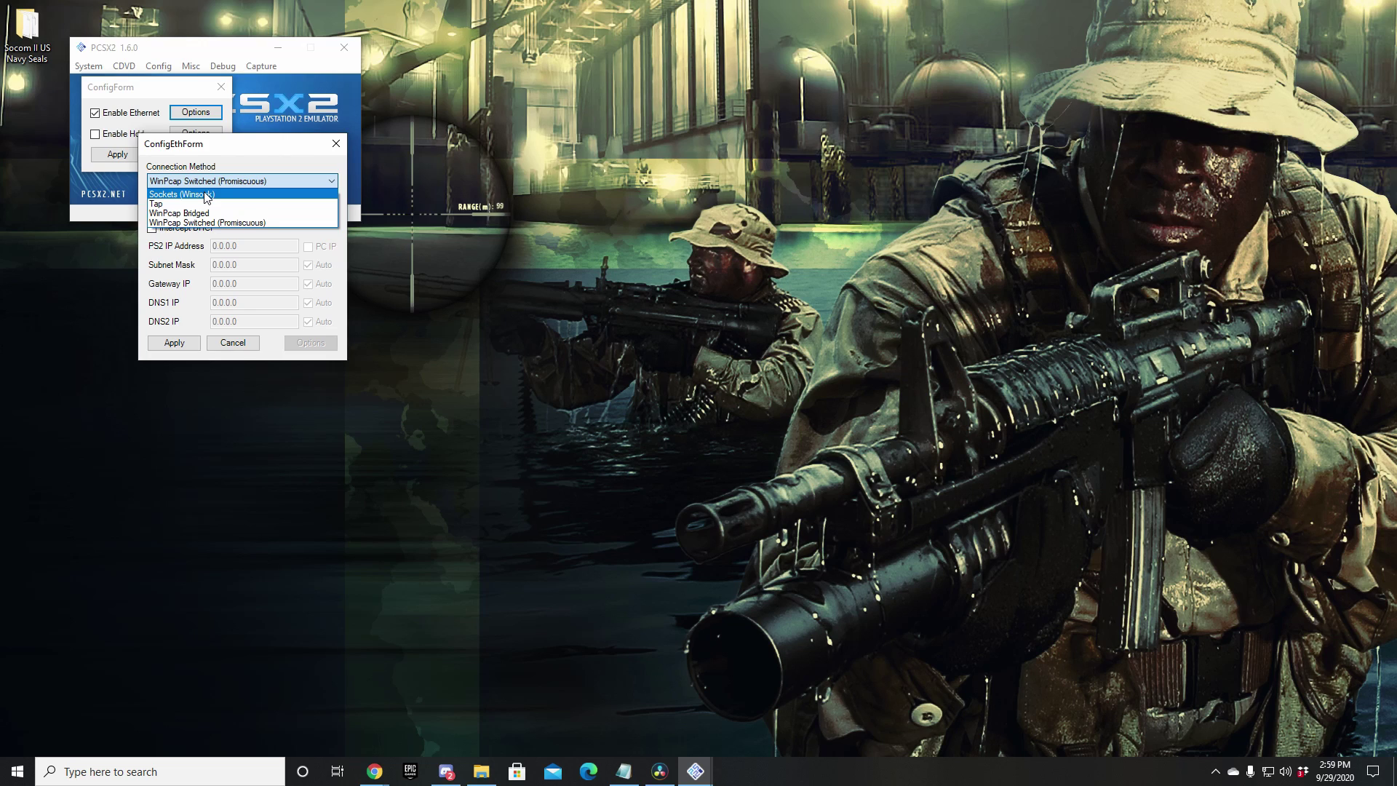
pyautogui.click(457, 518)
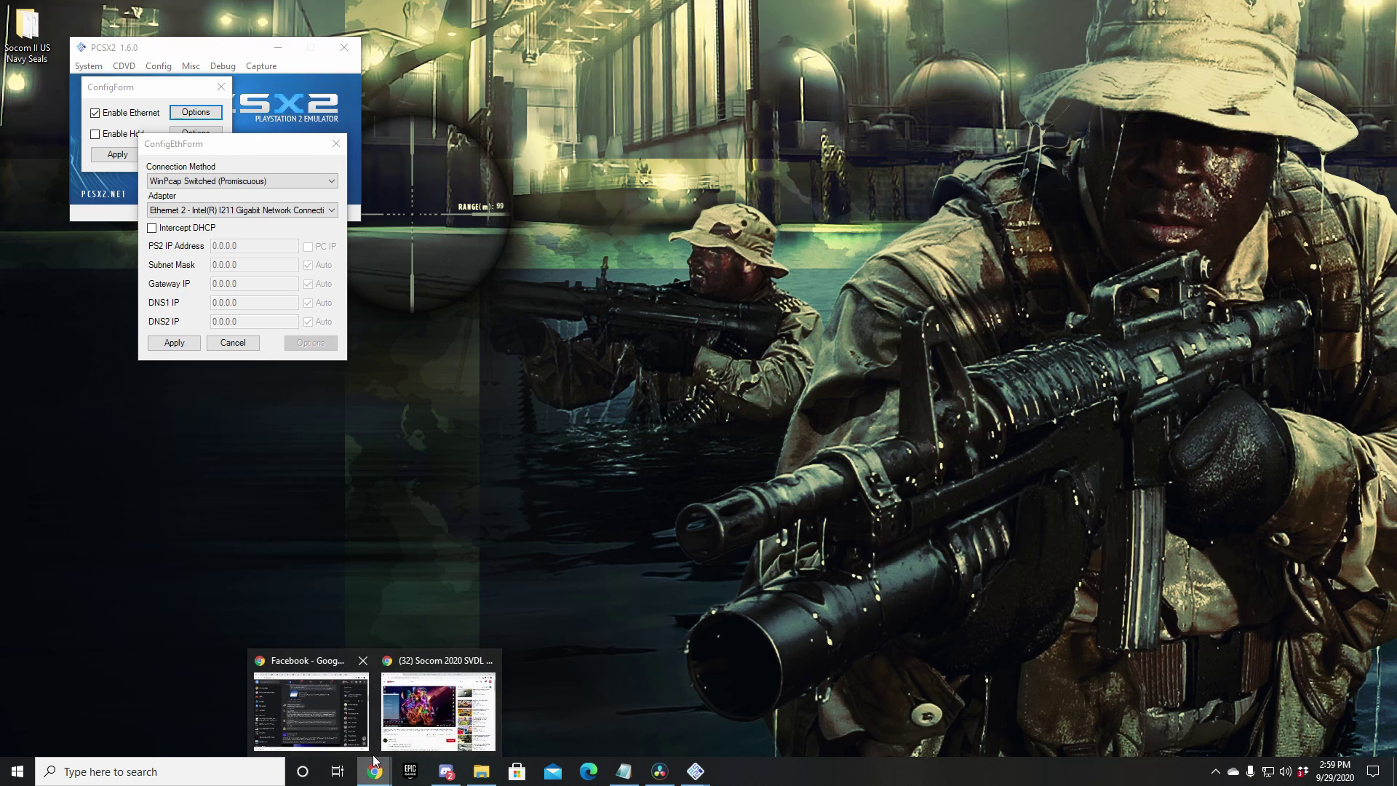
# - Switch to the PCSX2 setup guide for Socom 2 in Chrome and find NPCAP among its required files
pyautogui.click(437, 709)
pyautogui.hotkey('ctrl', 'Tab')
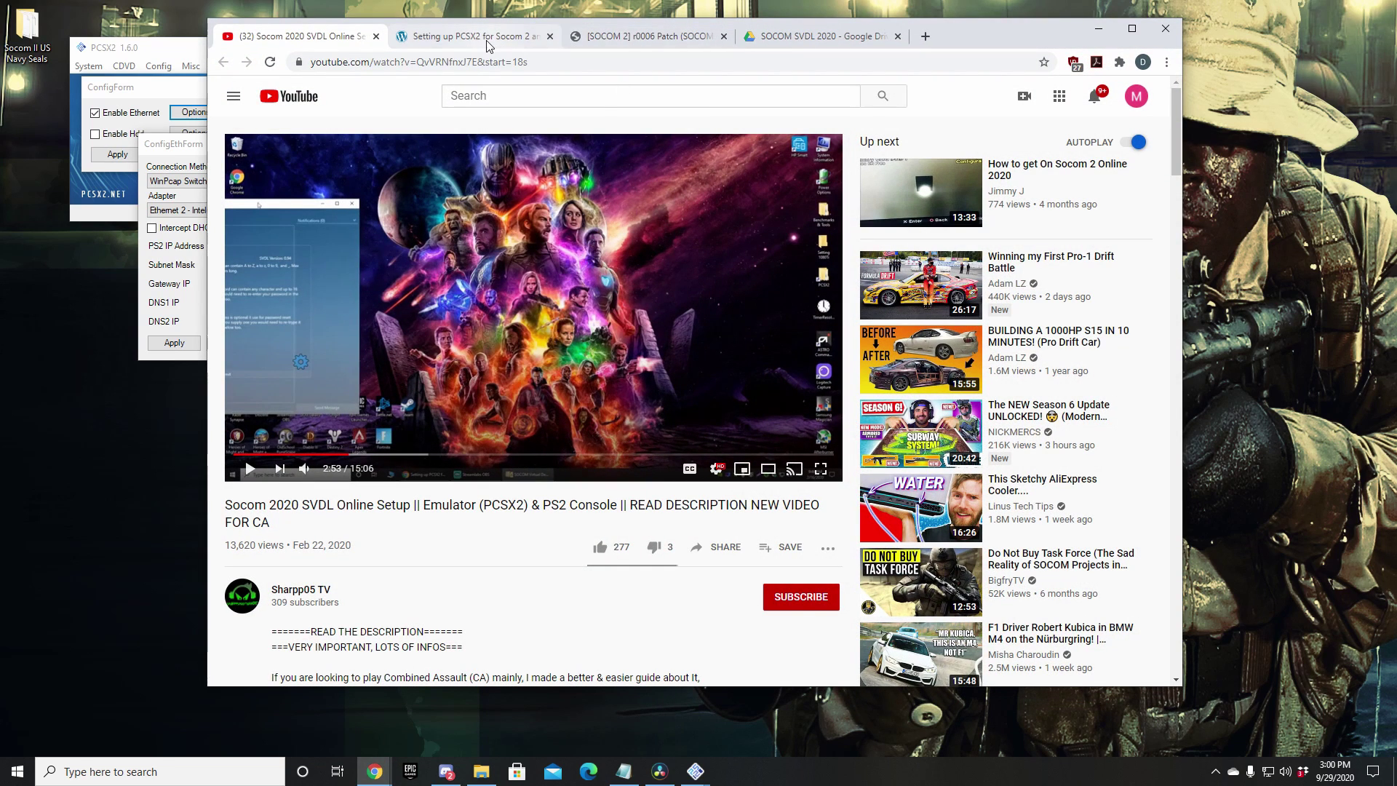
pyautogui.scroll(6, 622, 195)
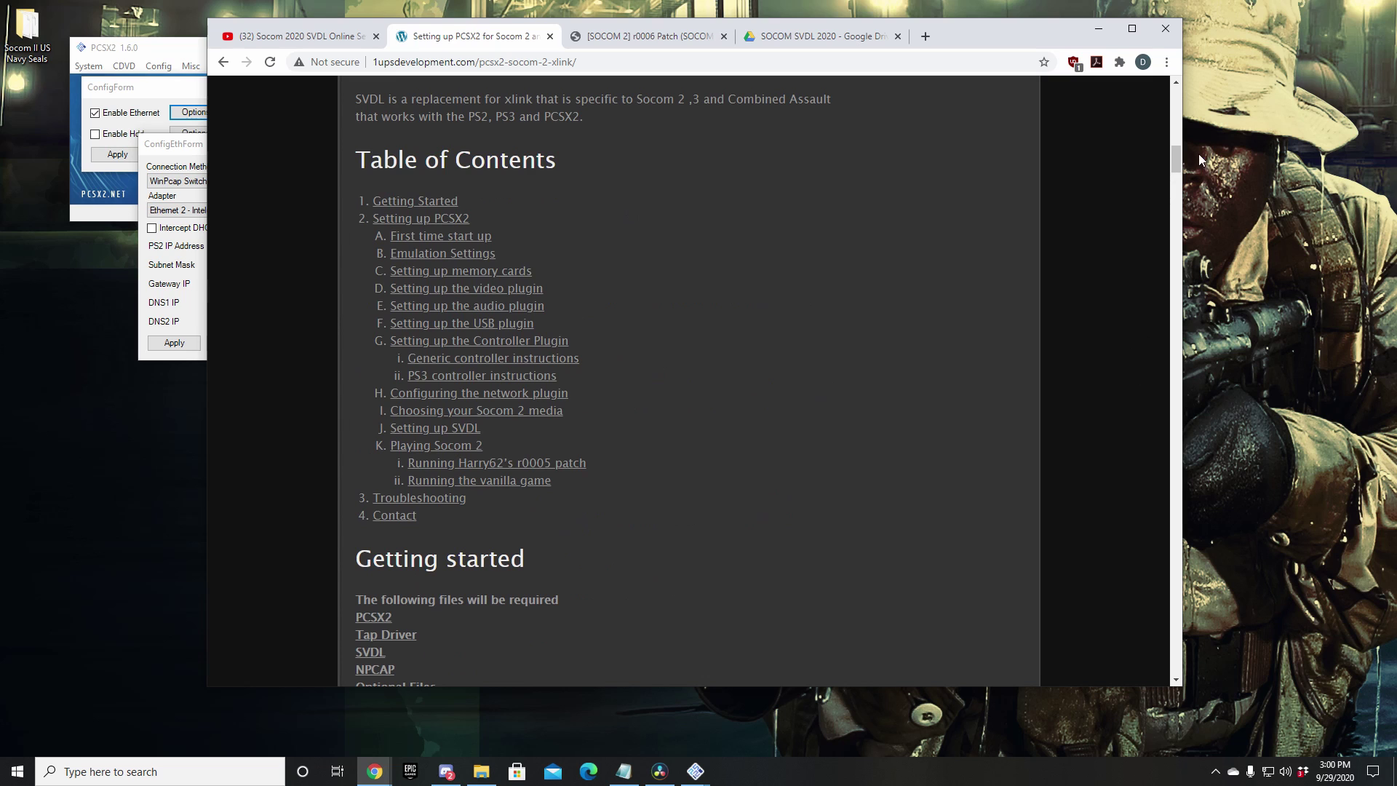
pyautogui.moveTo(1174, 164); pyautogui.dragTo(1160, 86)
pyautogui.scroll(-10, 695, 414)
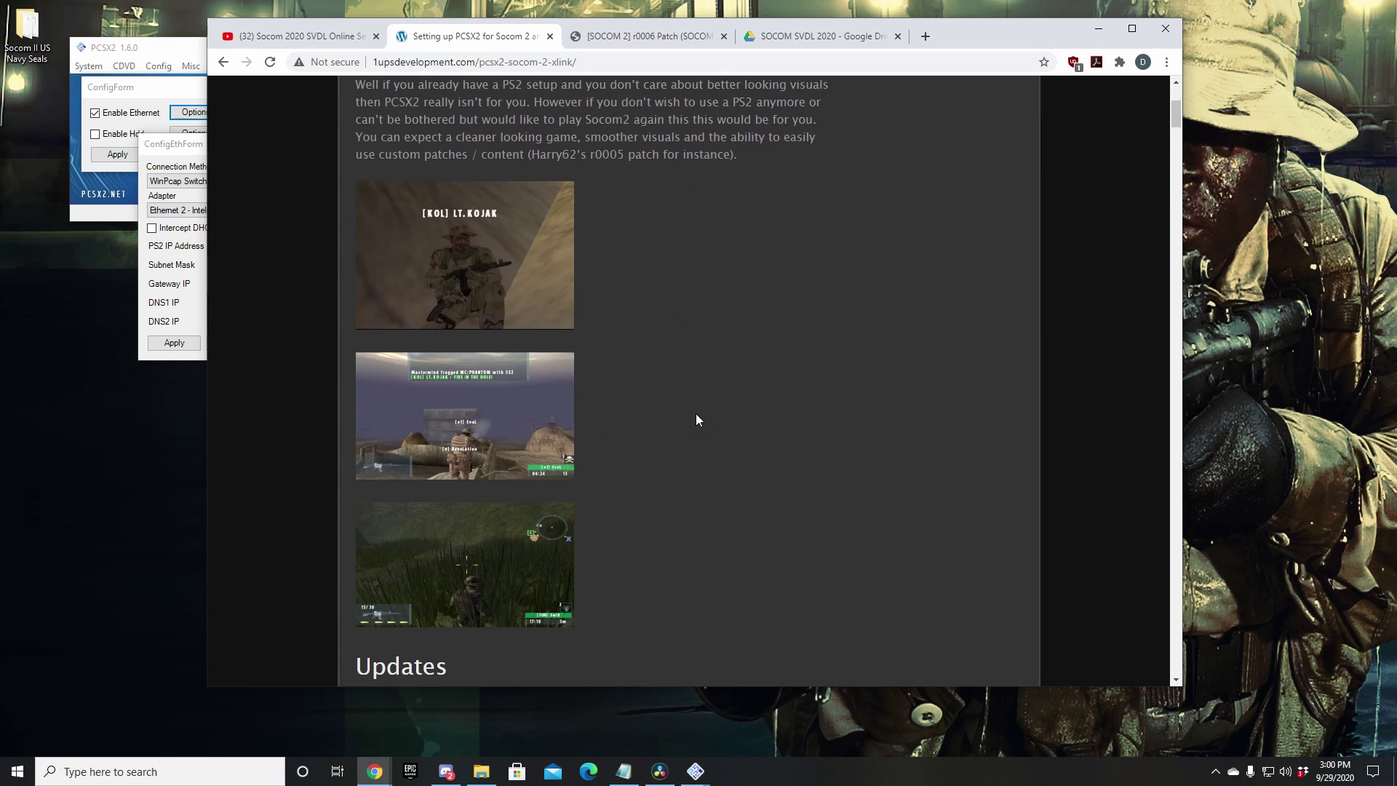
pyautogui.scroll(-10, 700, 419)
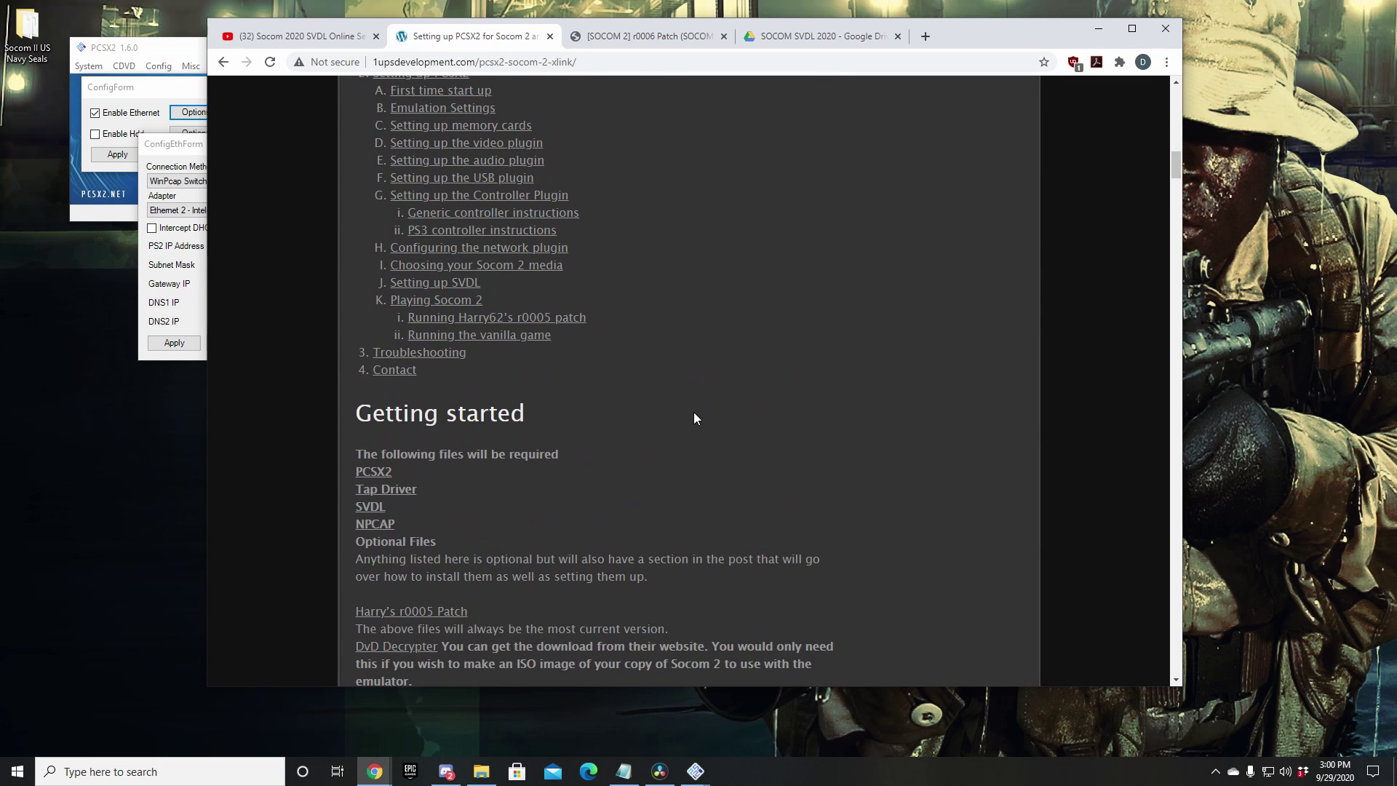
pyautogui.moveTo(384, 539); pyautogui.dragTo(356, 537)
pyautogui.click(1099, 28)
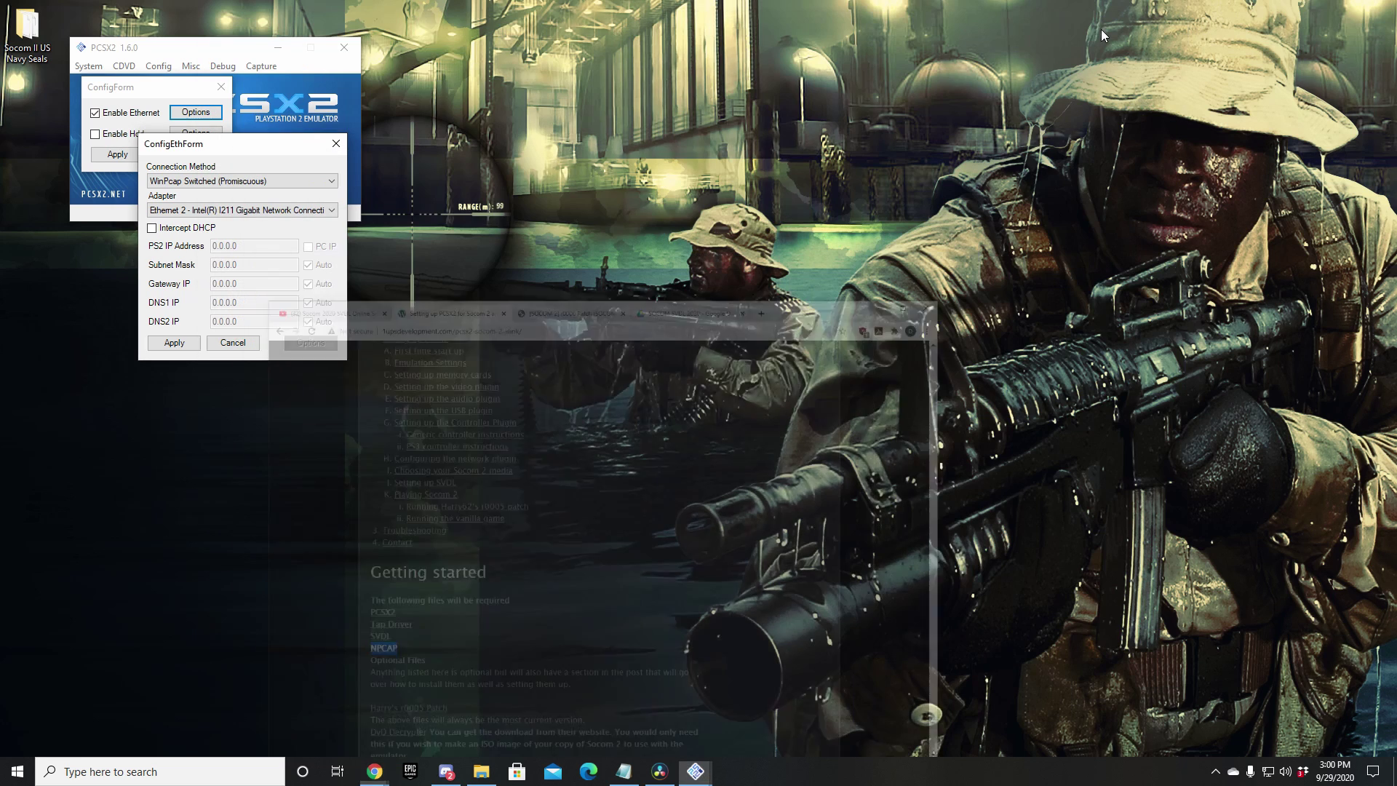
# - Recheck the WinPcap Switched (Promiscuous) method in the Ethernet options, and apply both the Ethernet and Dev9 settings
pyautogui.click(336, 145)
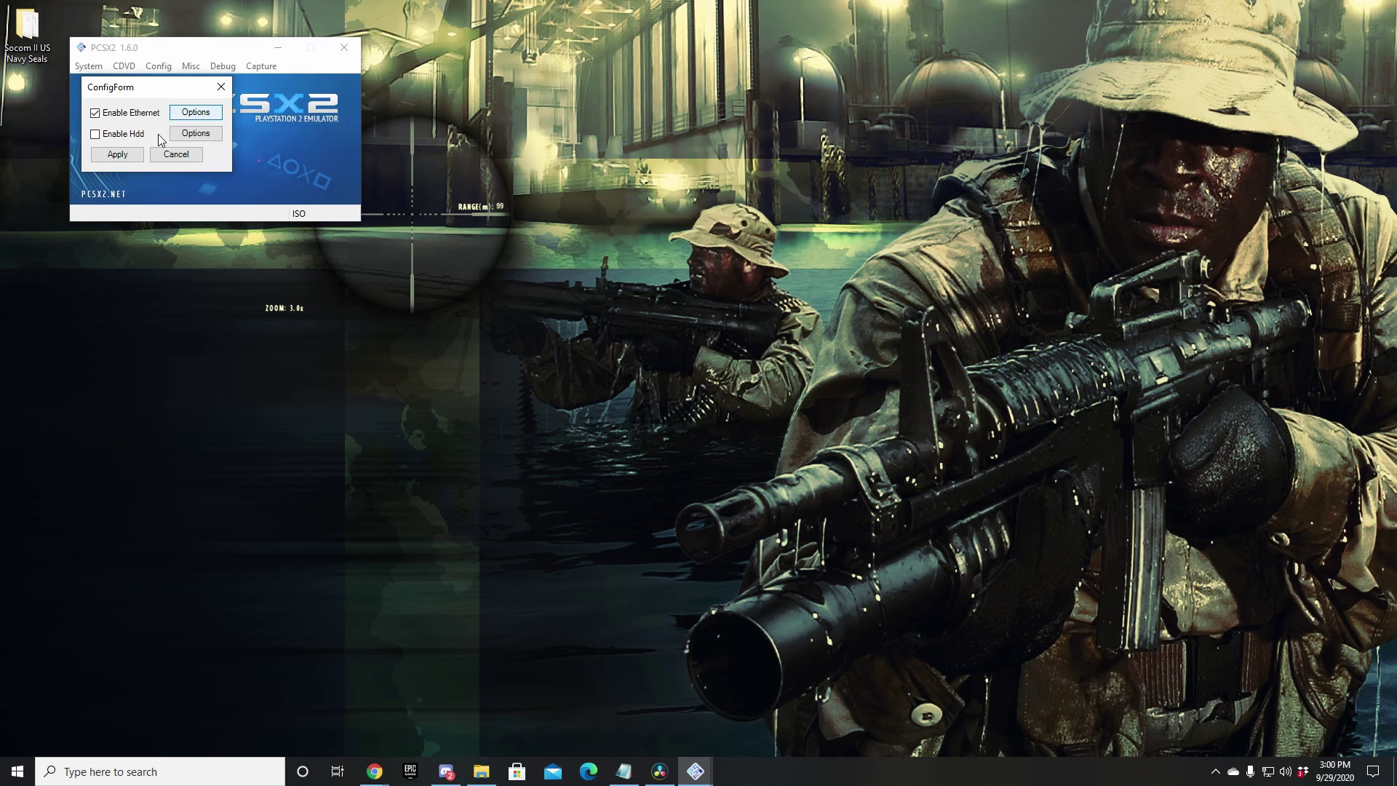
pyautogui.click(193, 113)
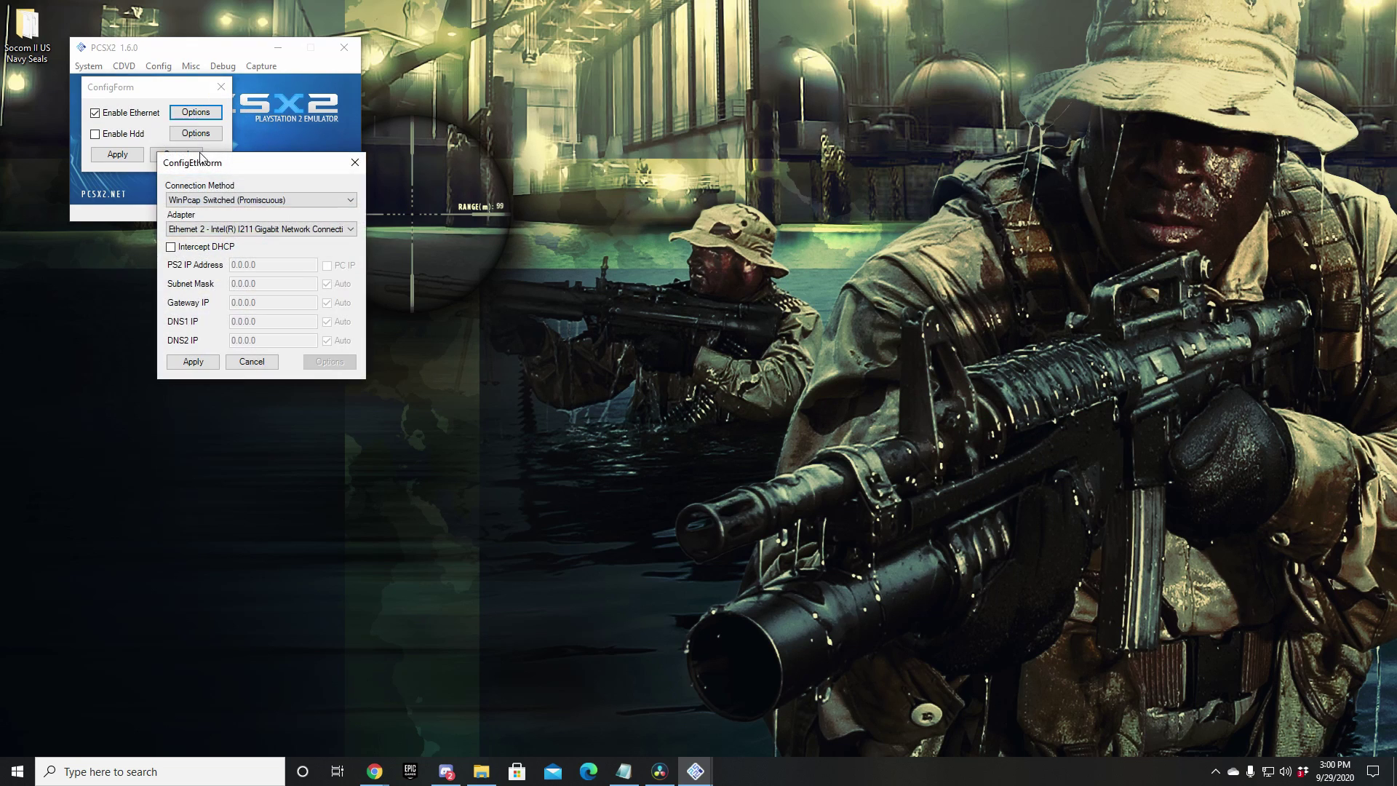
pyautogui.click(218, 202)
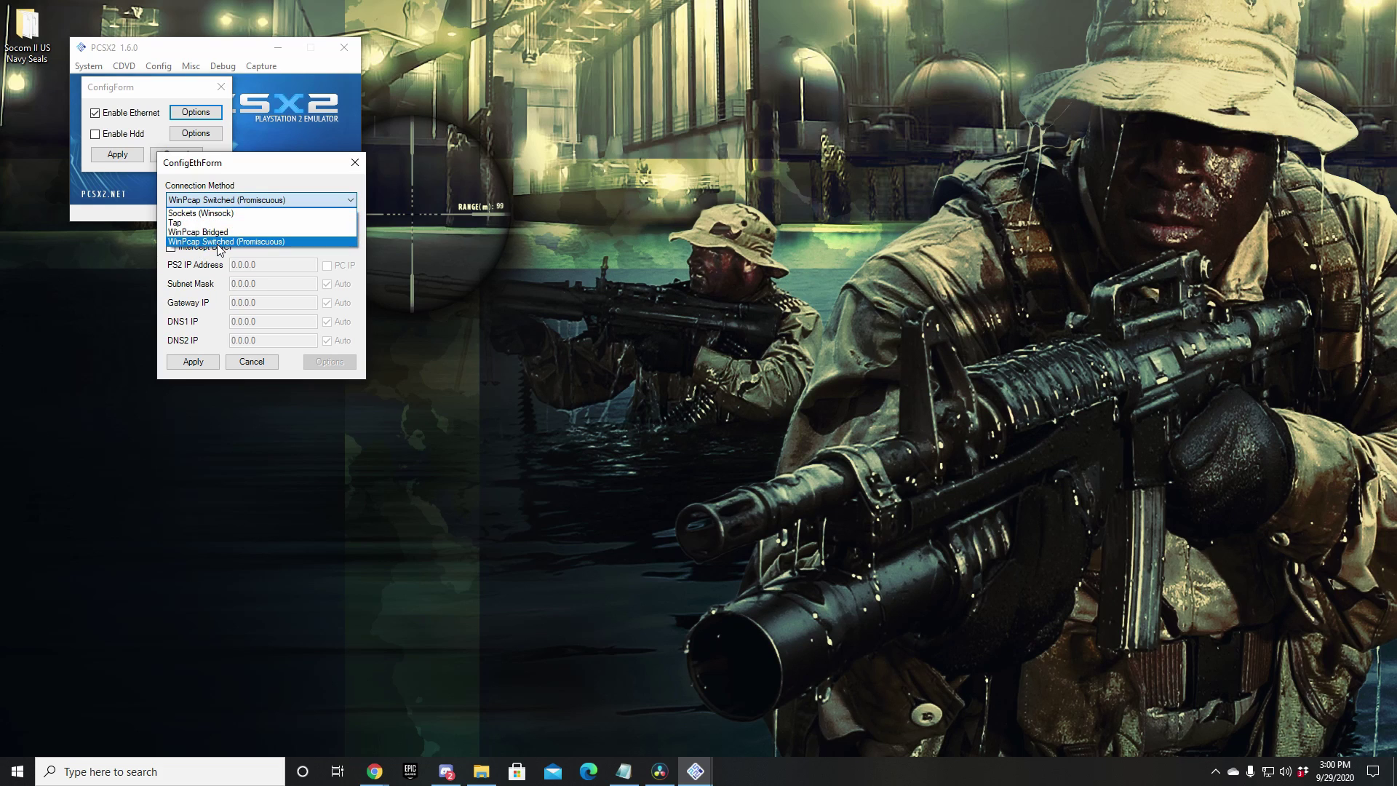
pyautogui.click(356, 169)
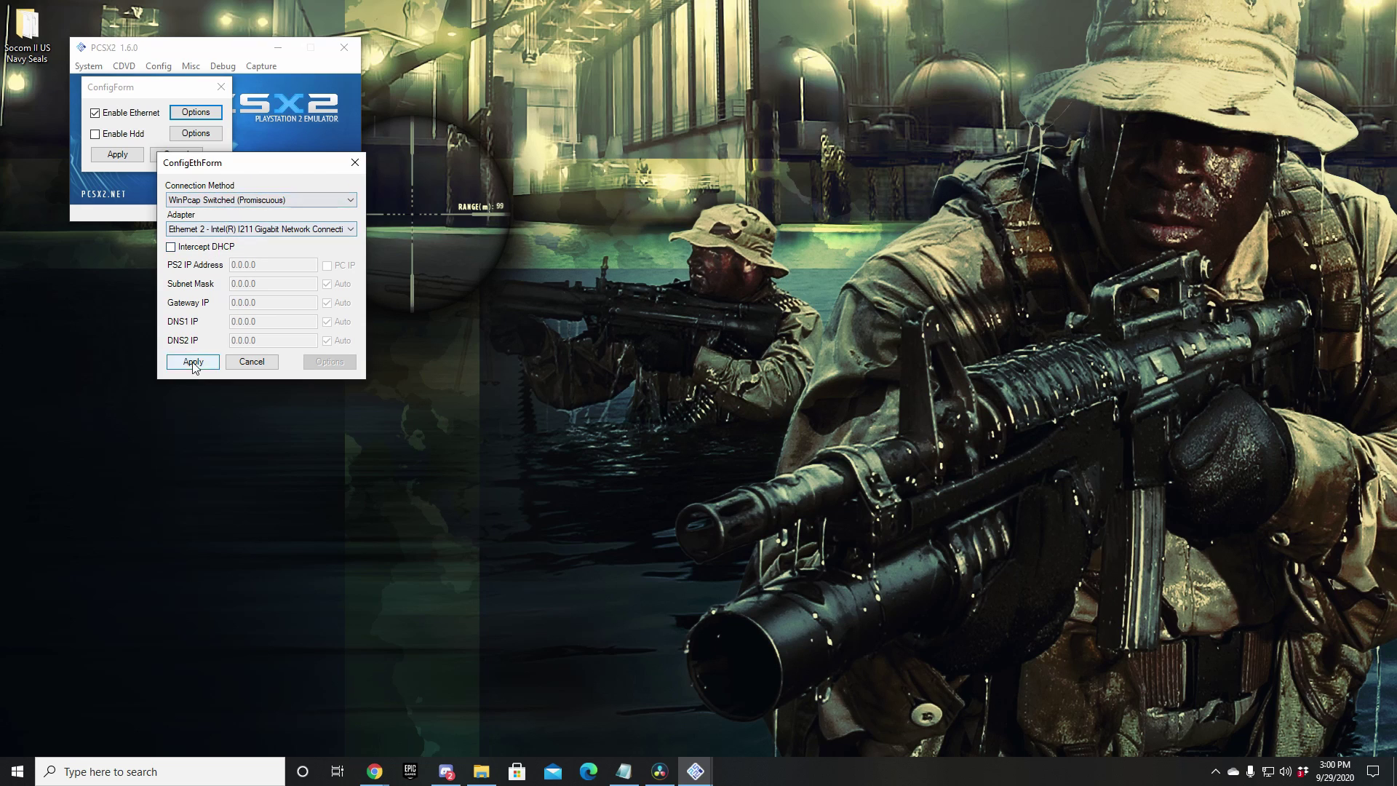
pyautogui.click(193, 362)
pyautogui.click(137, 157)
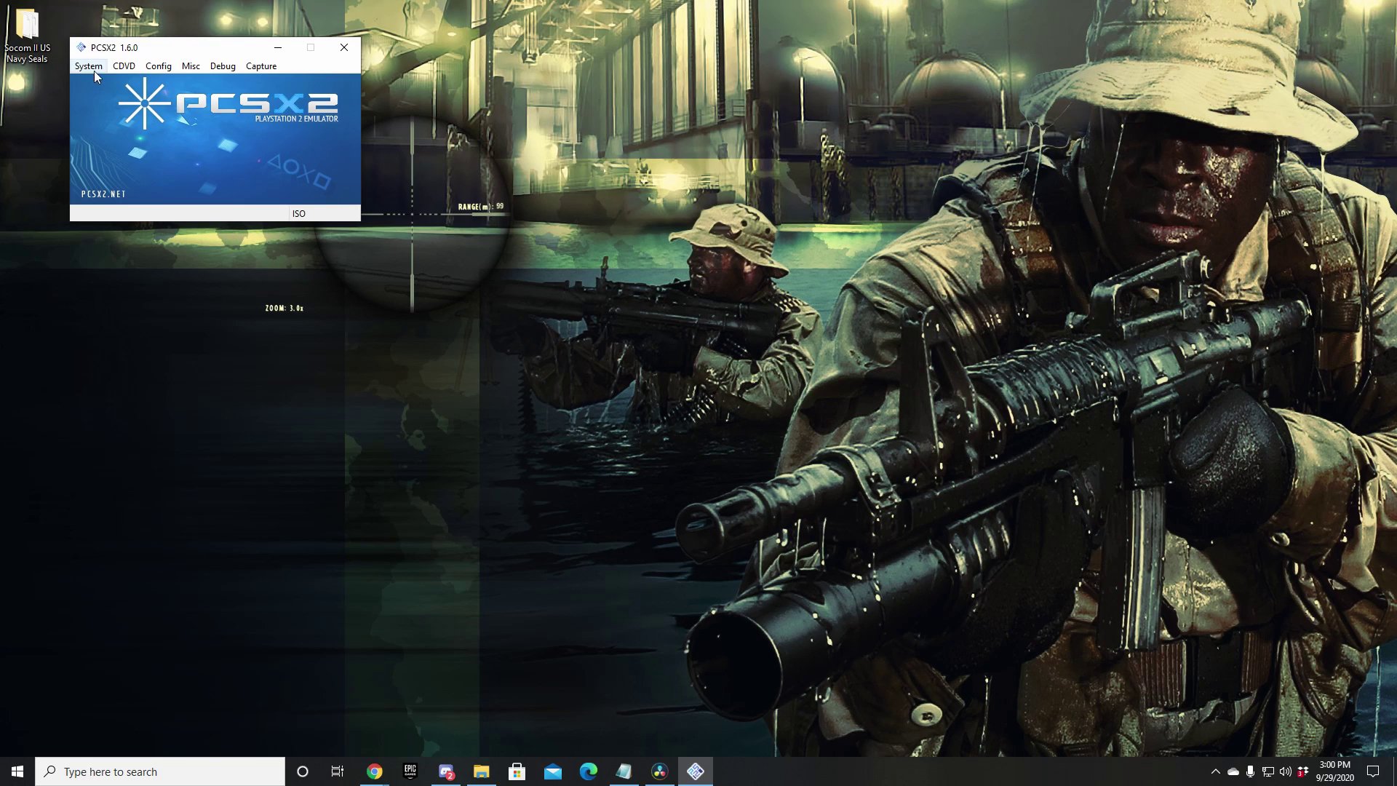
# - Switch to Chrome and find the r0006v001 download on the SOCOM 2 r0006 patch page
pyautogui.moveTo(381, 778)
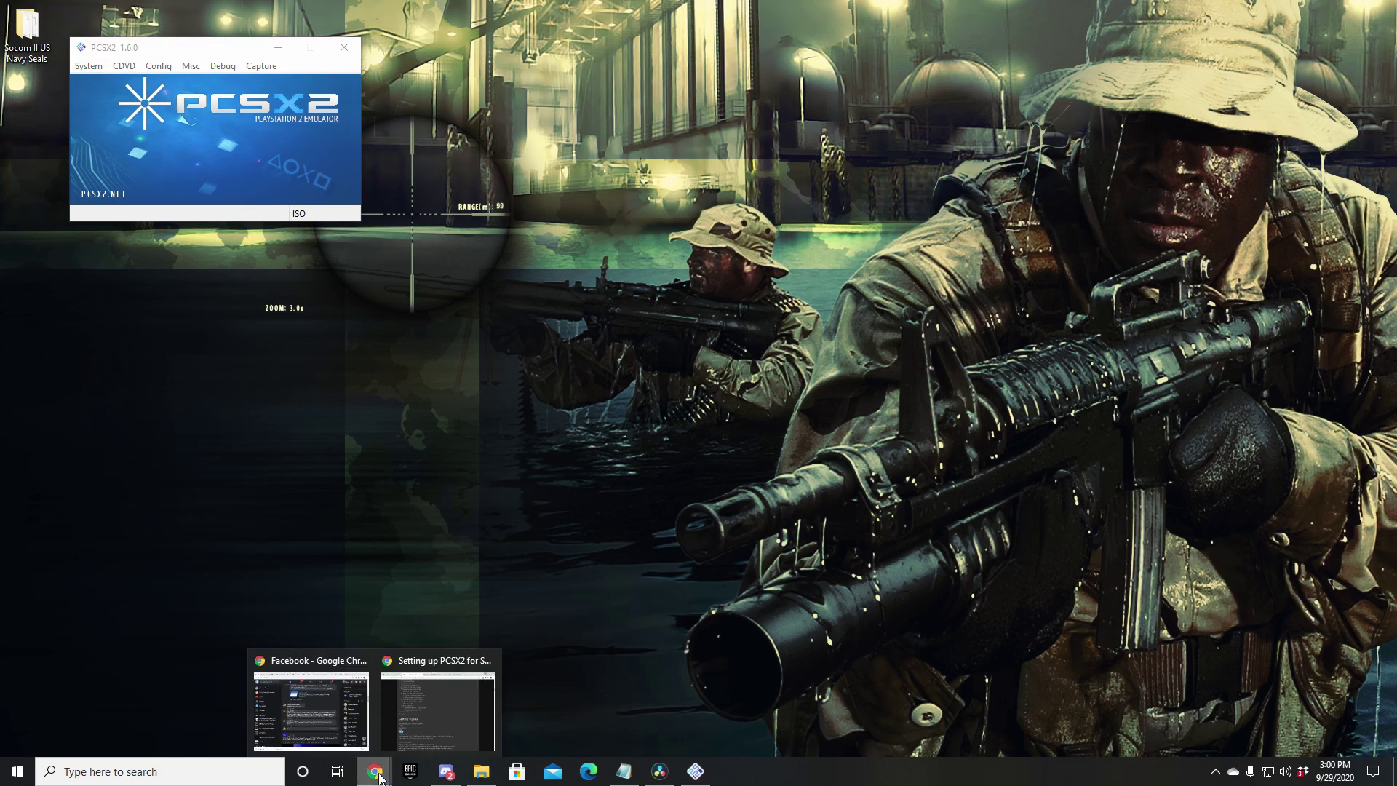
pyautogui.click(431, 712)
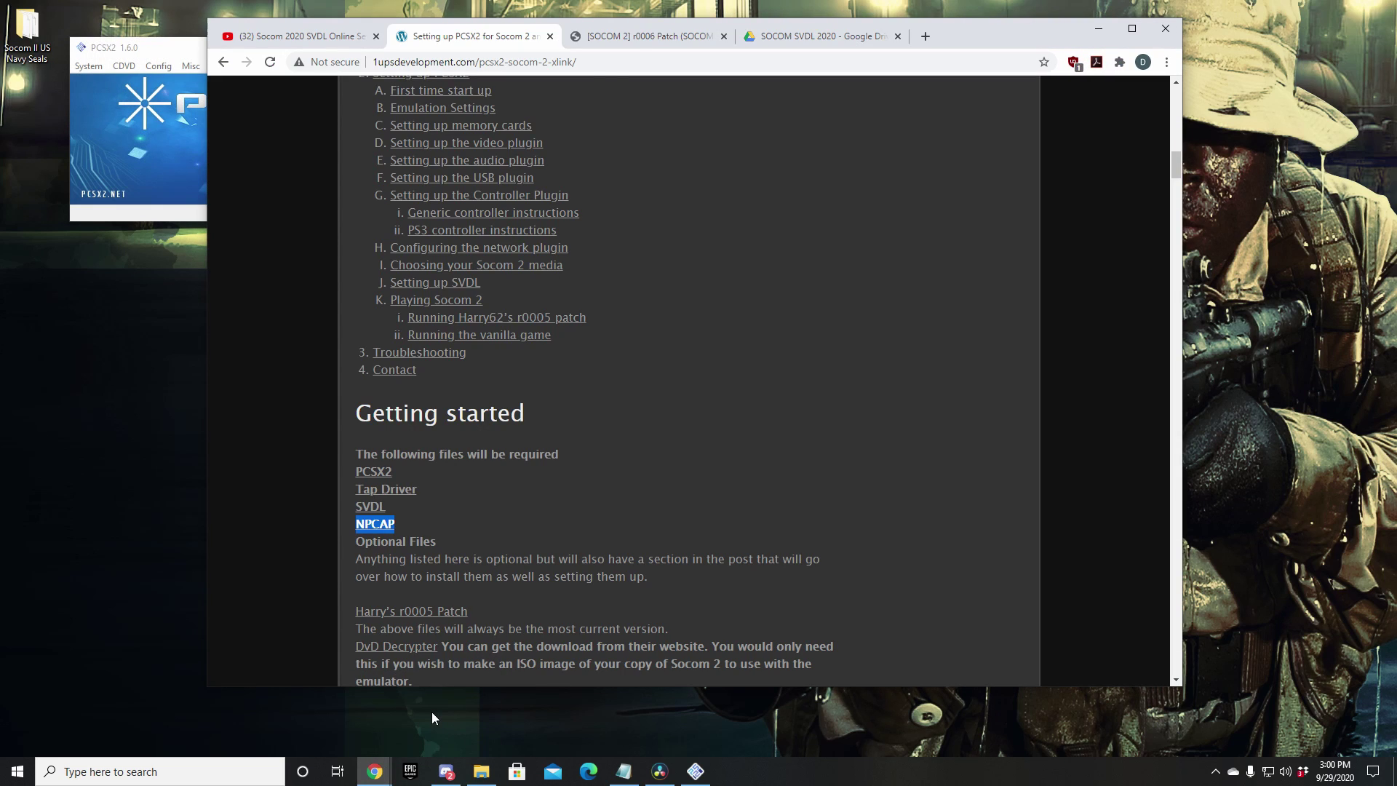
pyautogui.click(659, 37)
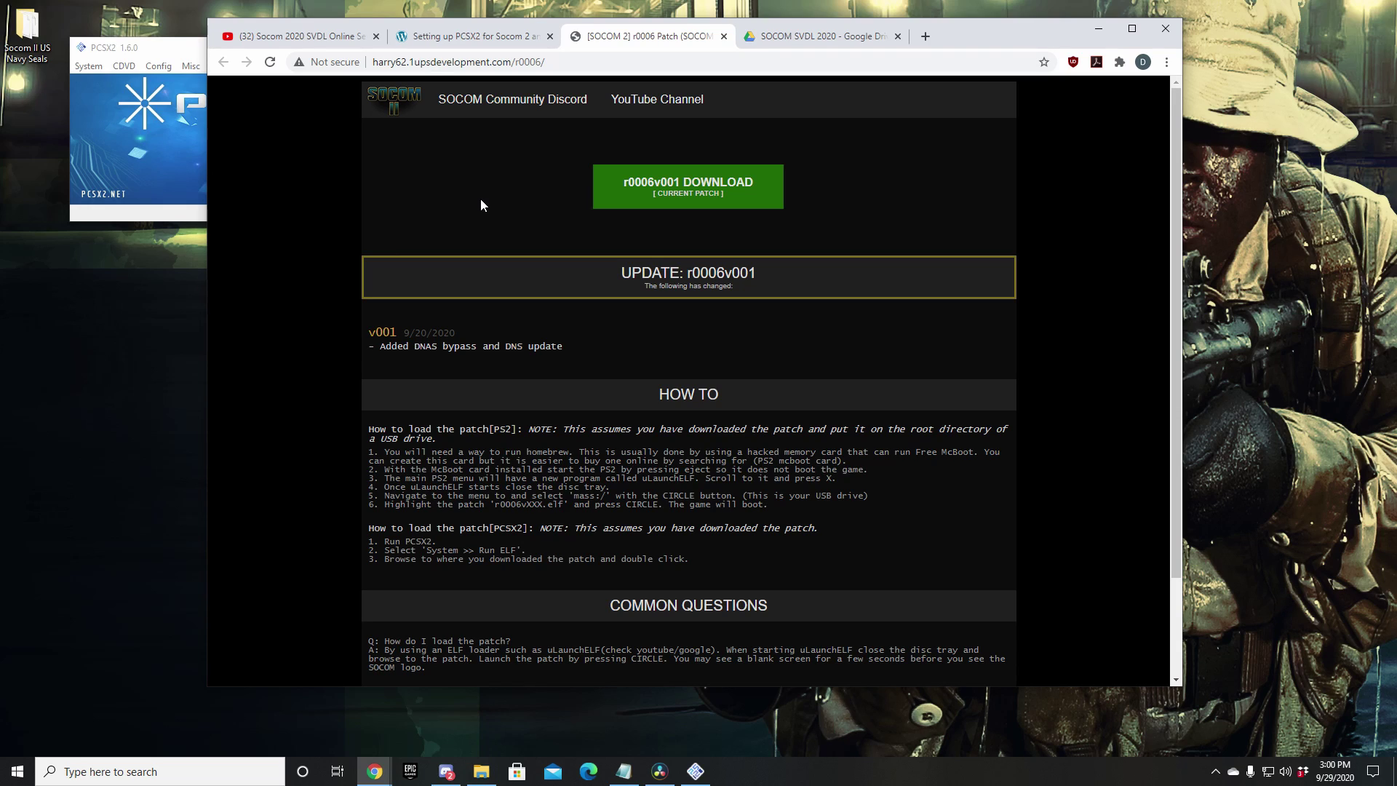
pyautogui.click(640, 195)
pyautogui.click(1100, 27)
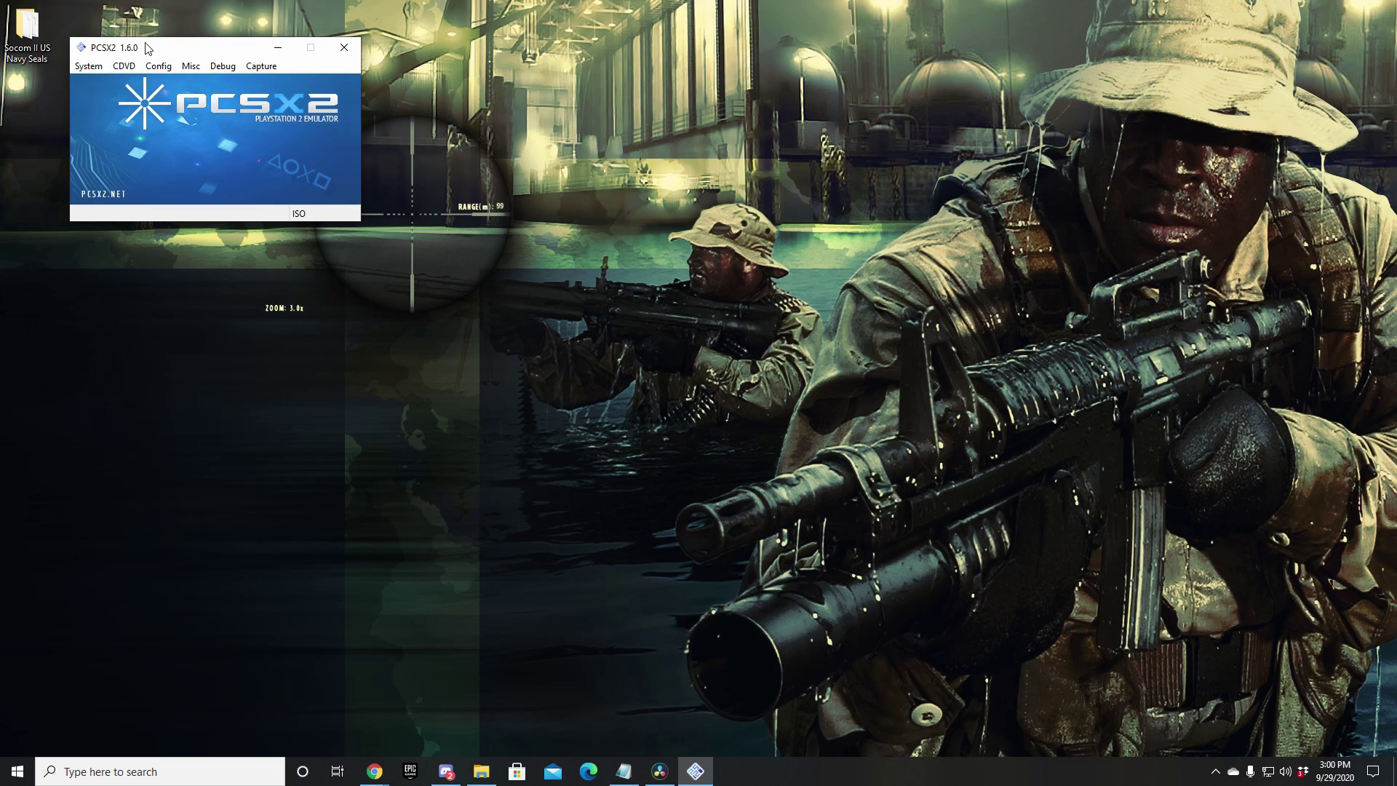
# - Check the Socom II US Navy Seals folder for the patch file, and run r0006v001.elf in PCSX2
pyautogui.doubleClick(27, 29)
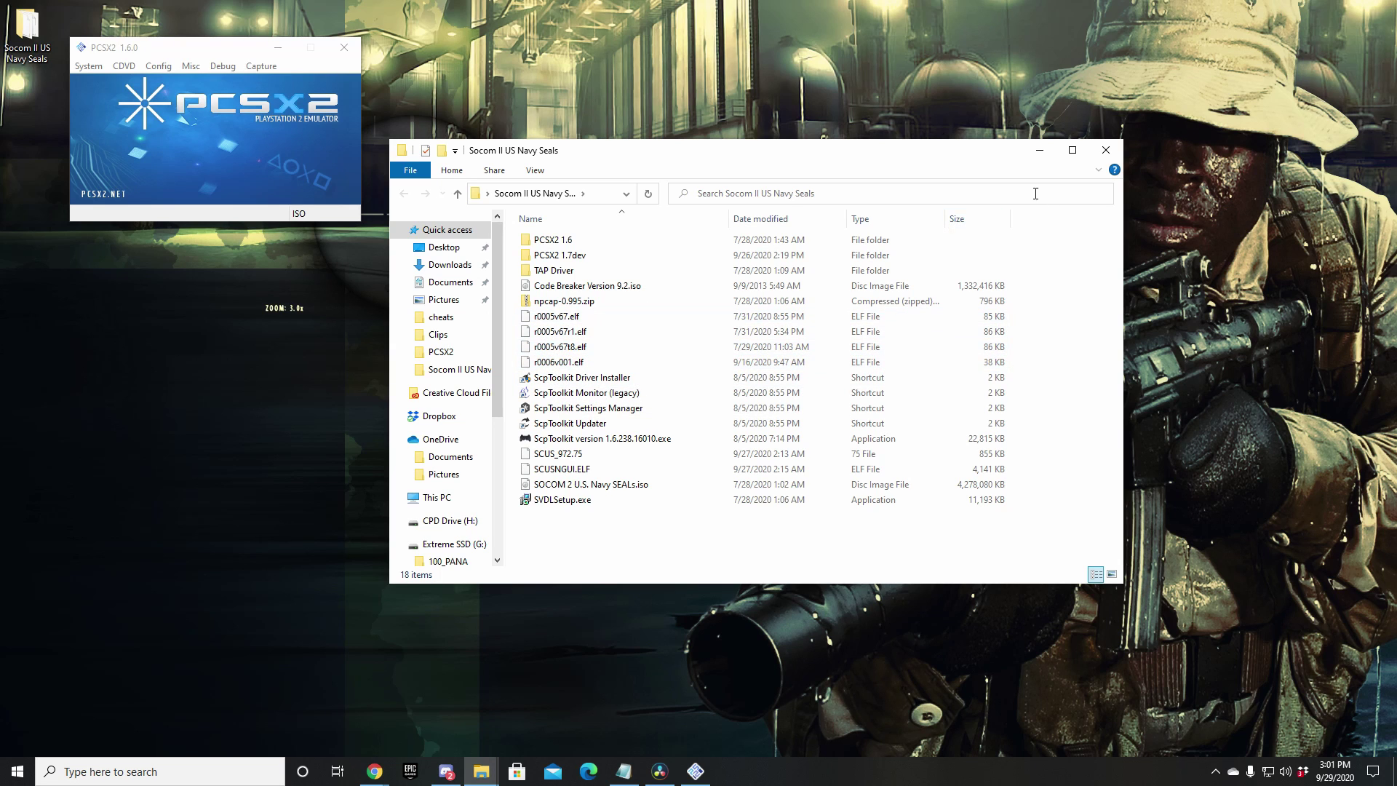
pyautogui.click(1033, 156)
pyautogui.click(87, 65)
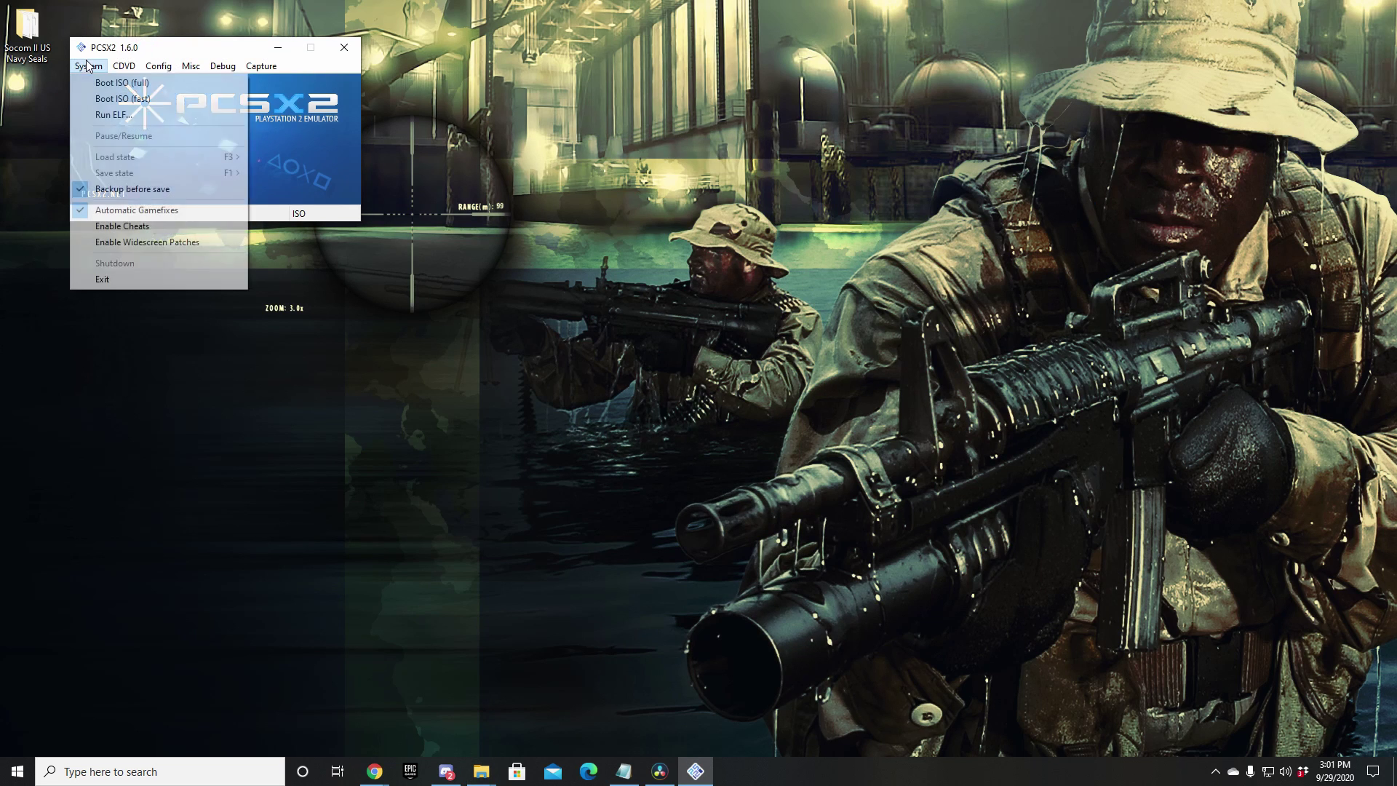
pyautogui.click(116, 114)
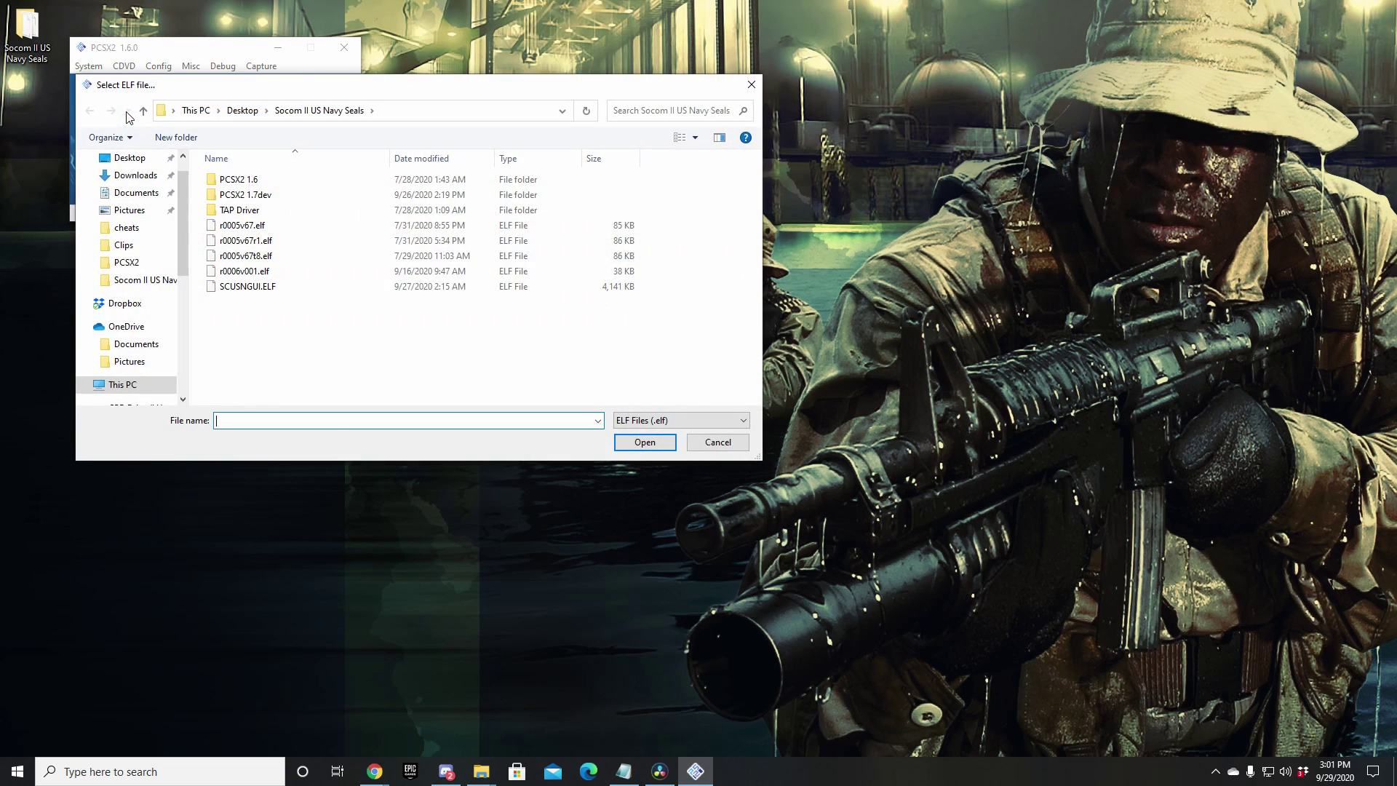
pyautogui.click(246, 271)
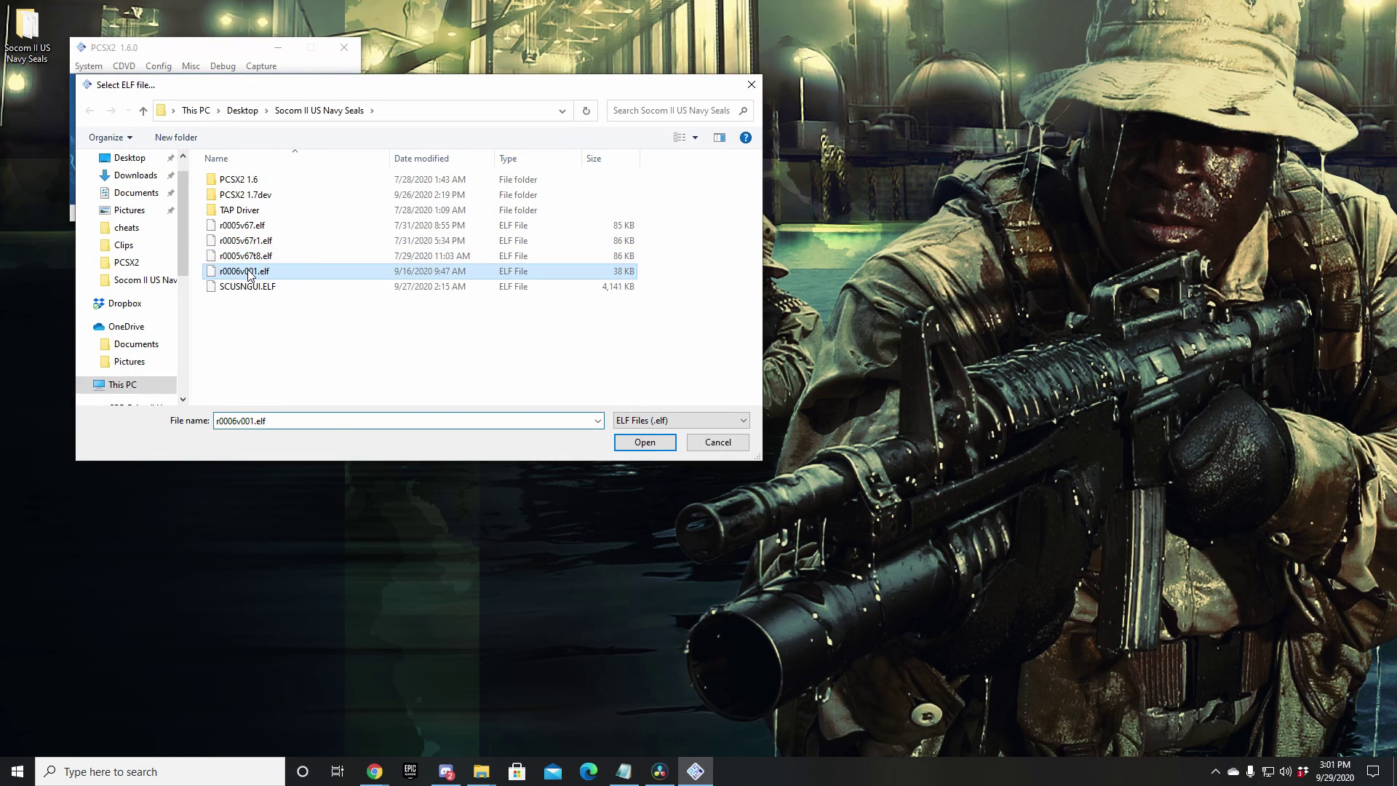
pyautogui.click(644, 443)
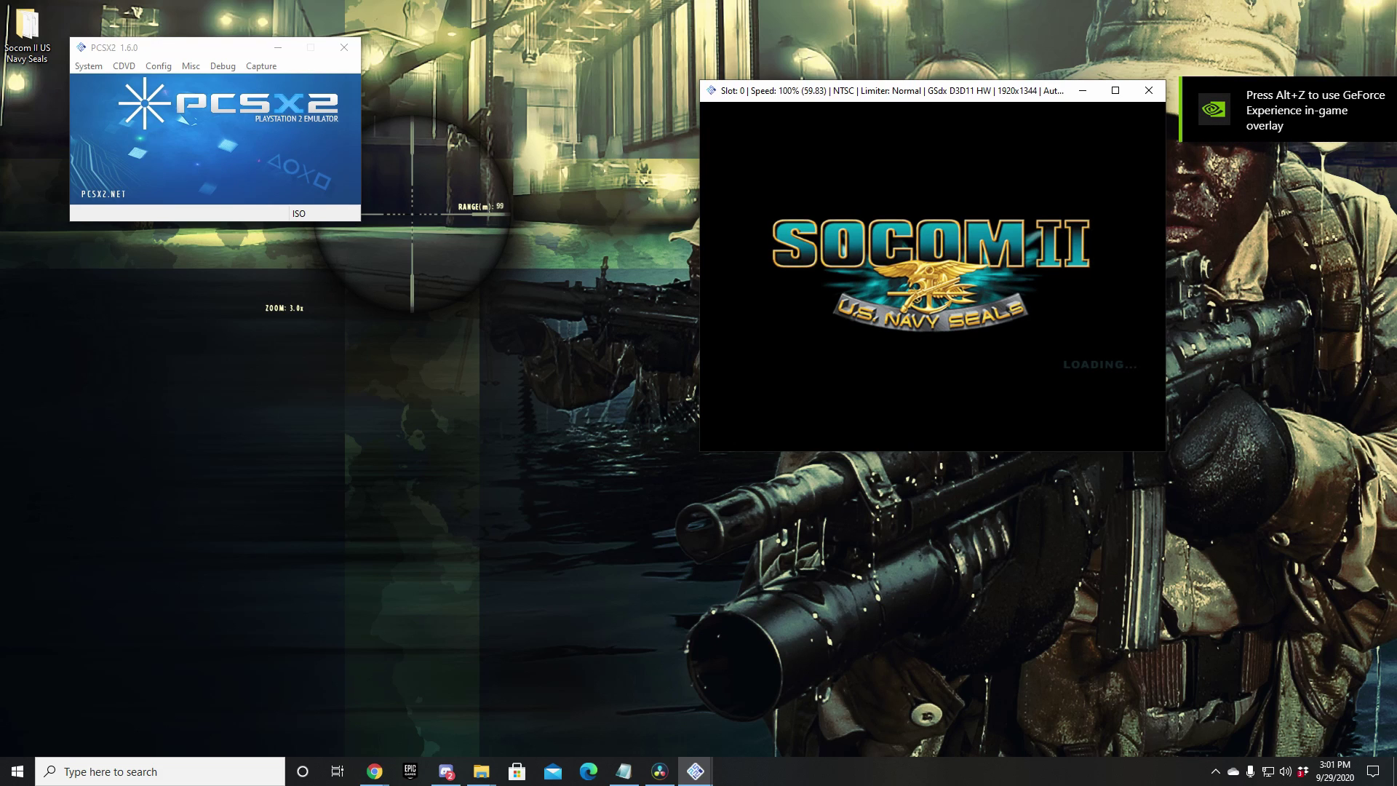
# - Fast-forward the game's startup, enter its Online mode and log in with the X-Link network configuration from memory card slot 1
pyautogui.press('F4')
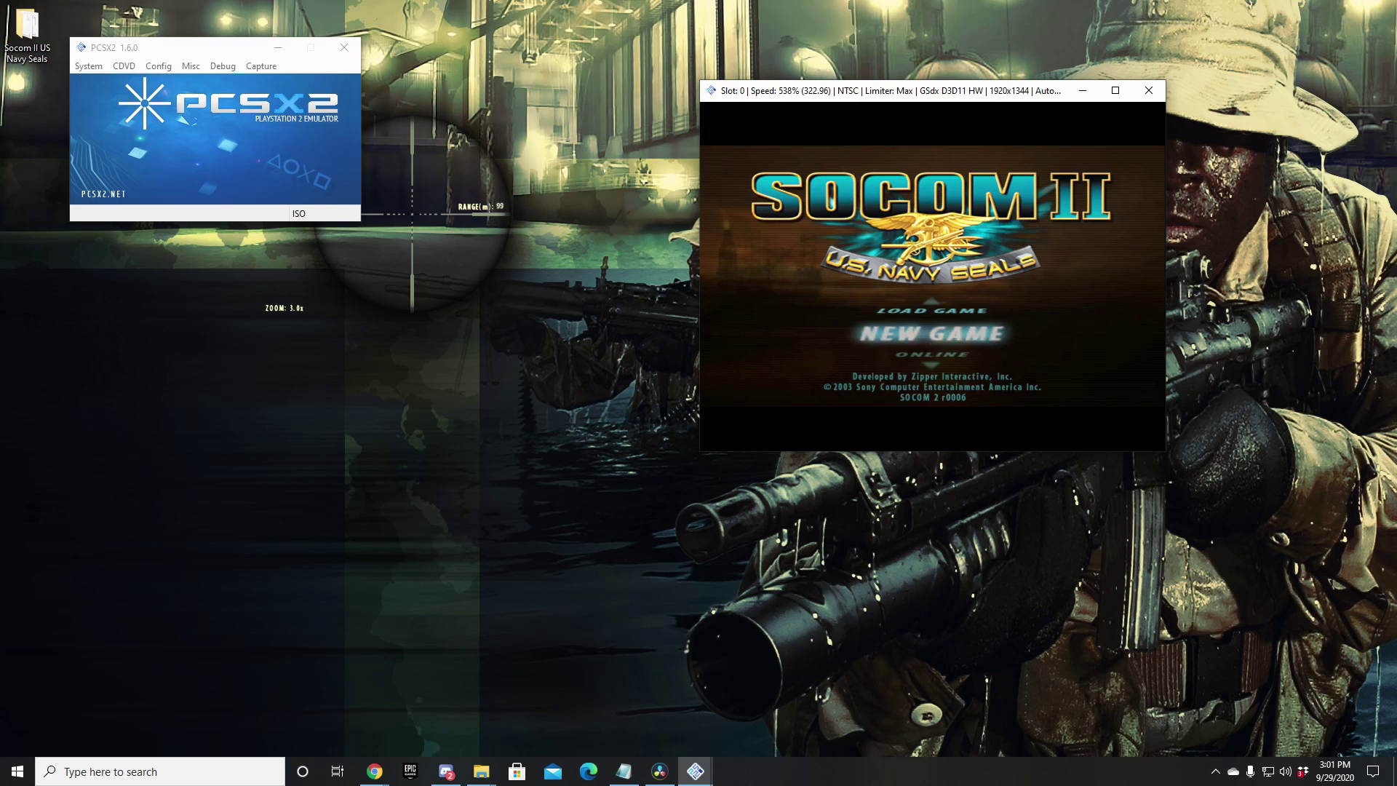
pyautogui.press('Tab')
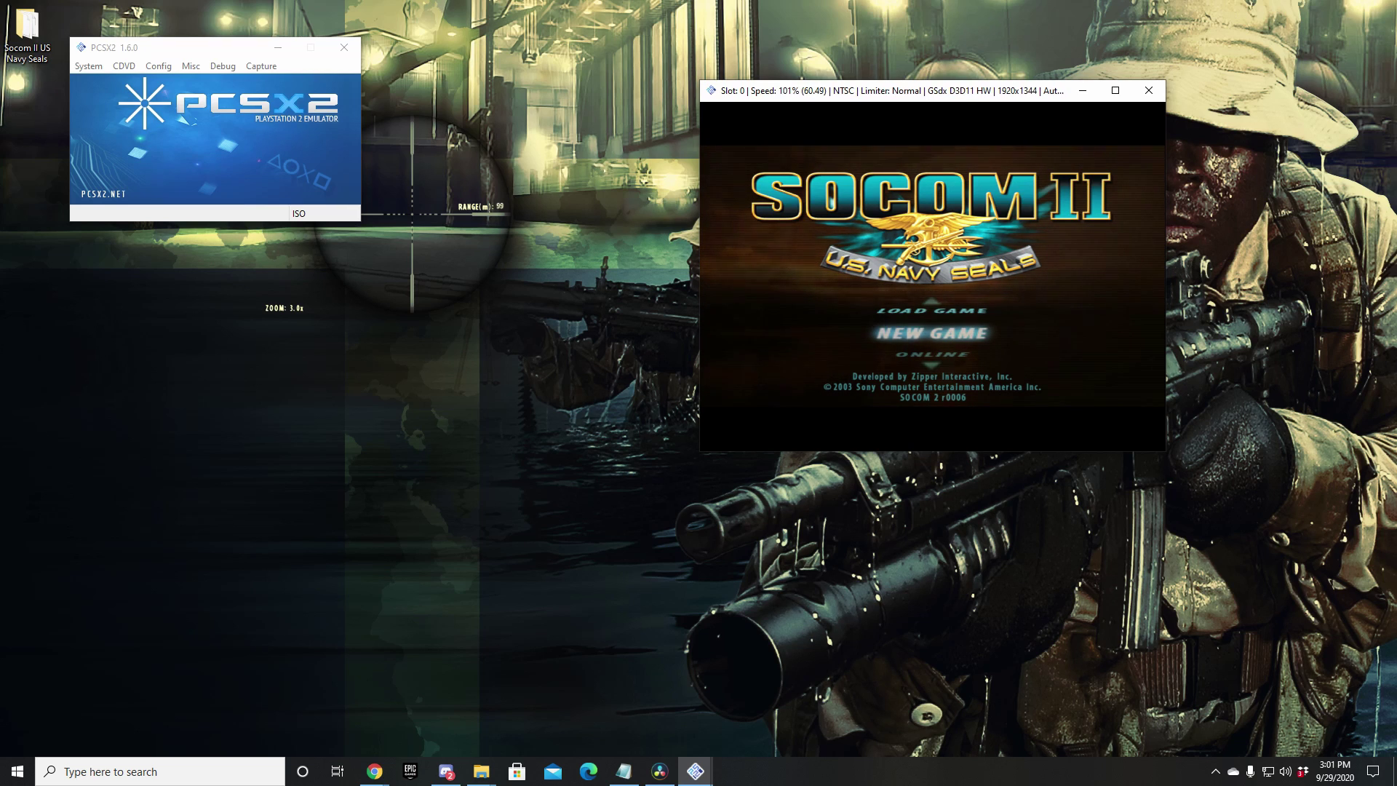
pyautogui.press('Down')
pyautogui.press('Return')
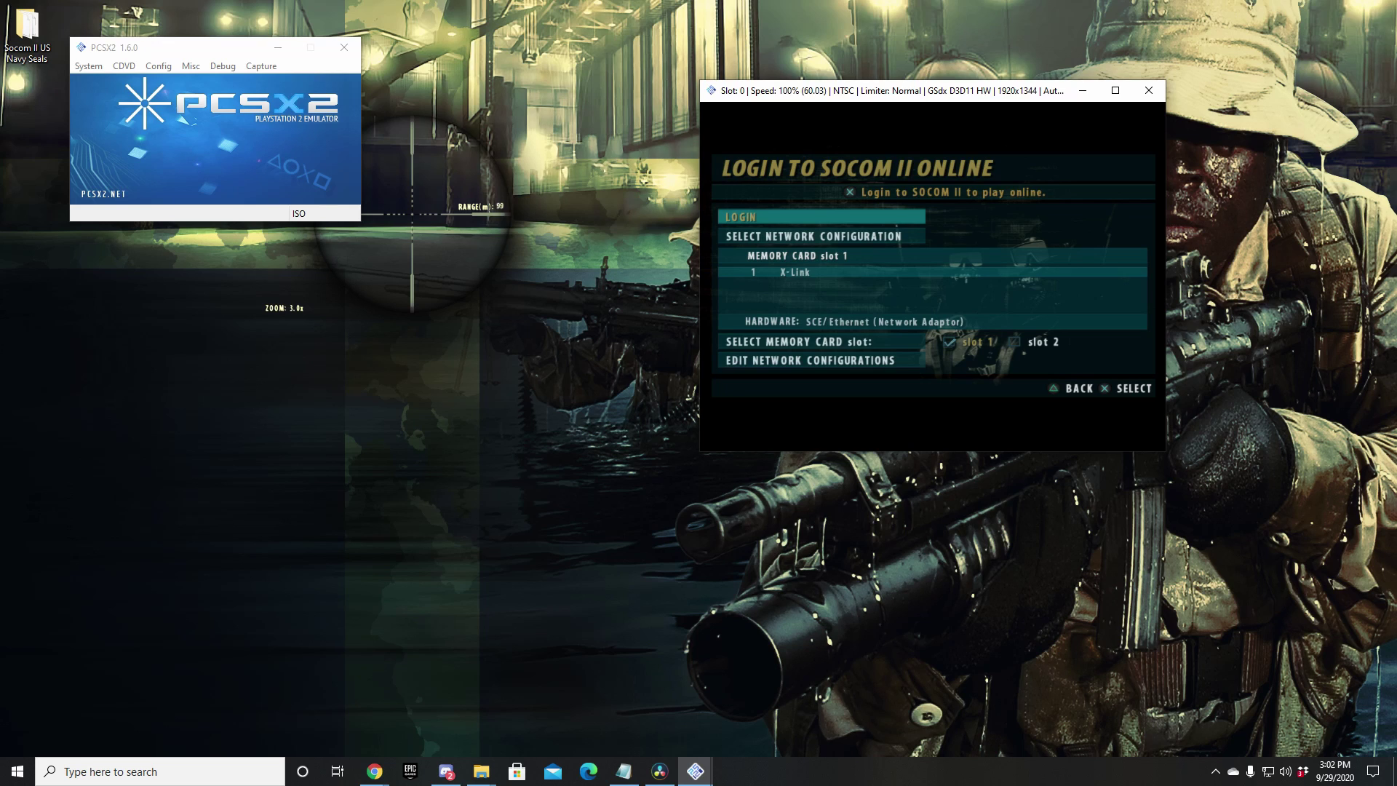
pyautogui.press('Return')
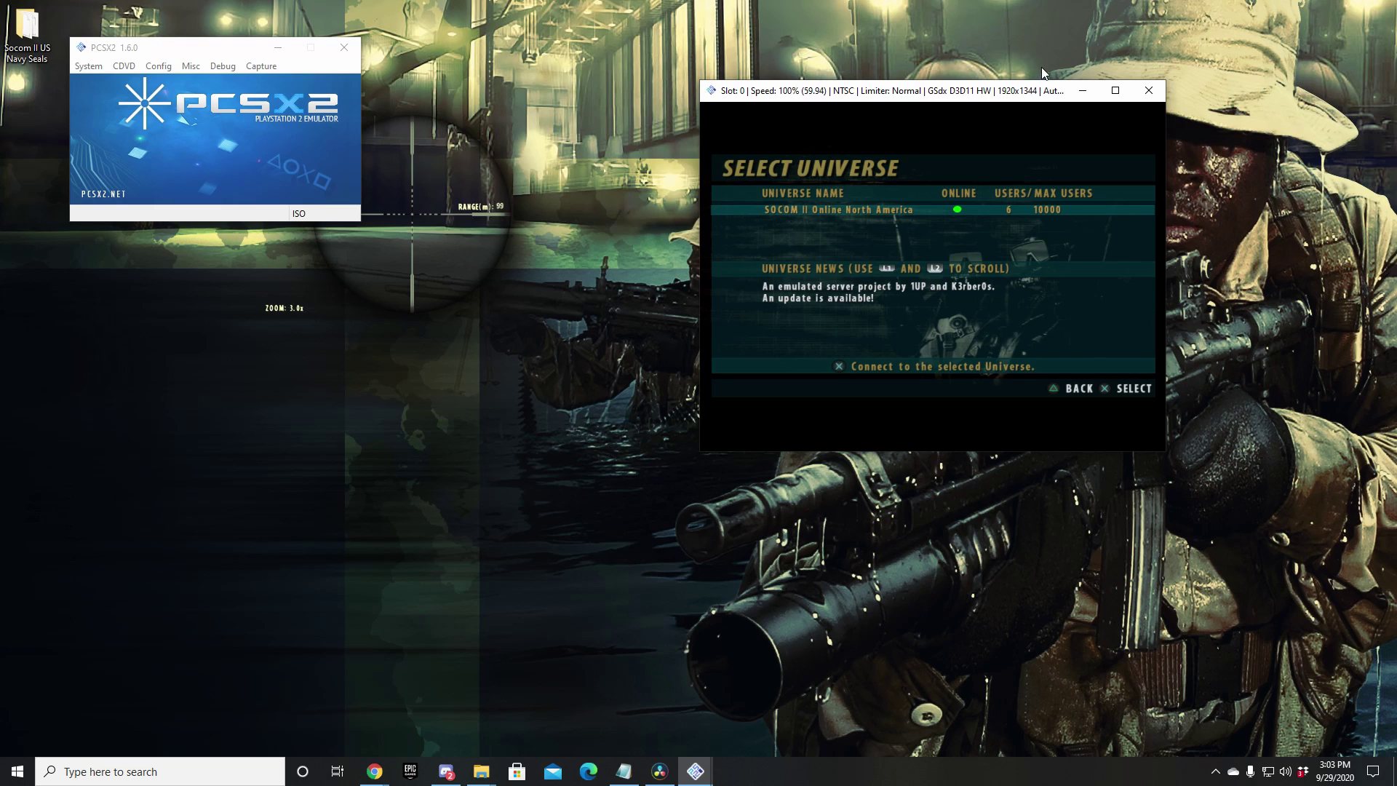
# - Minimize the game window, load SOCOM 2 U.S. Navy SEALs.iso from the Socom II US Navy Seals folder as the disc image, and swap discs
pyautogui.click(202, 152)
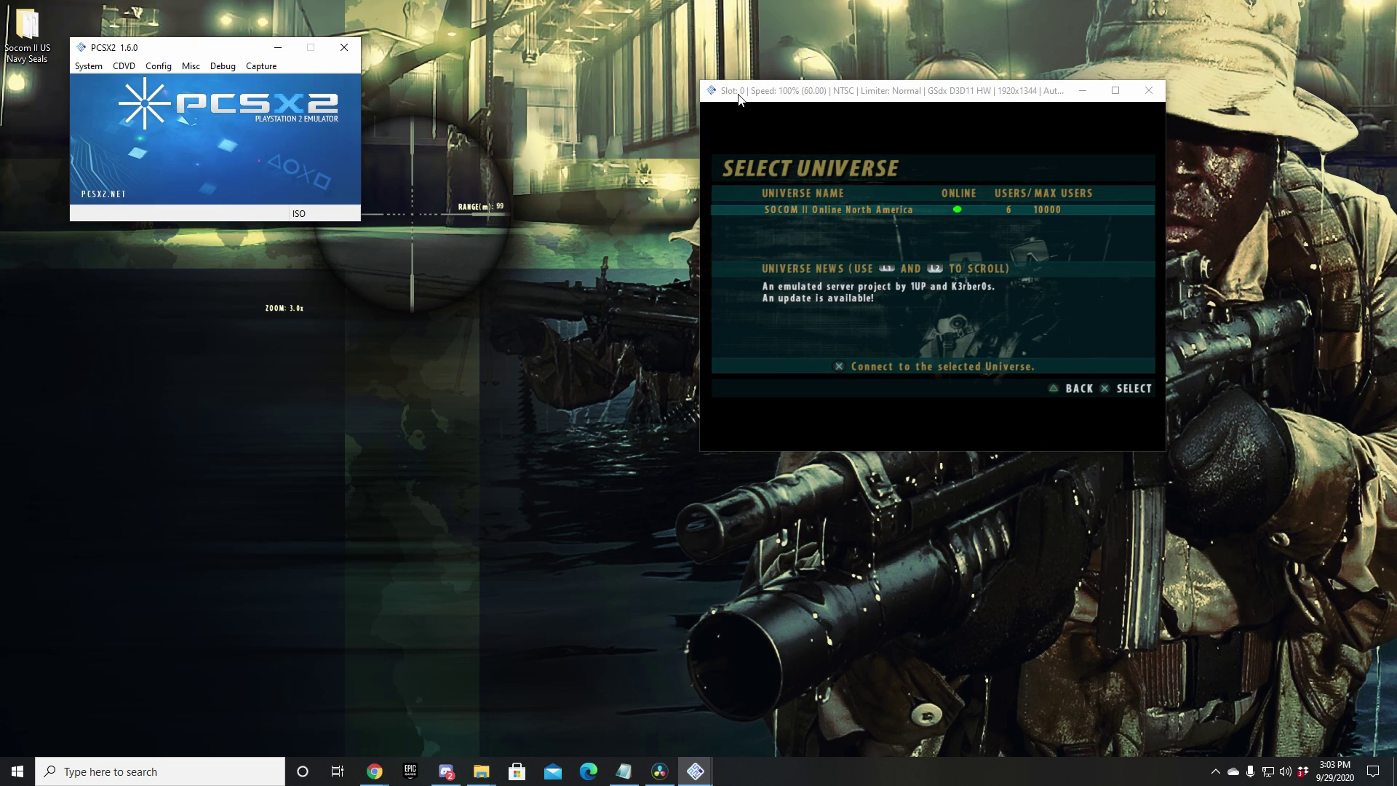
pyautogui.click(1083, 91)
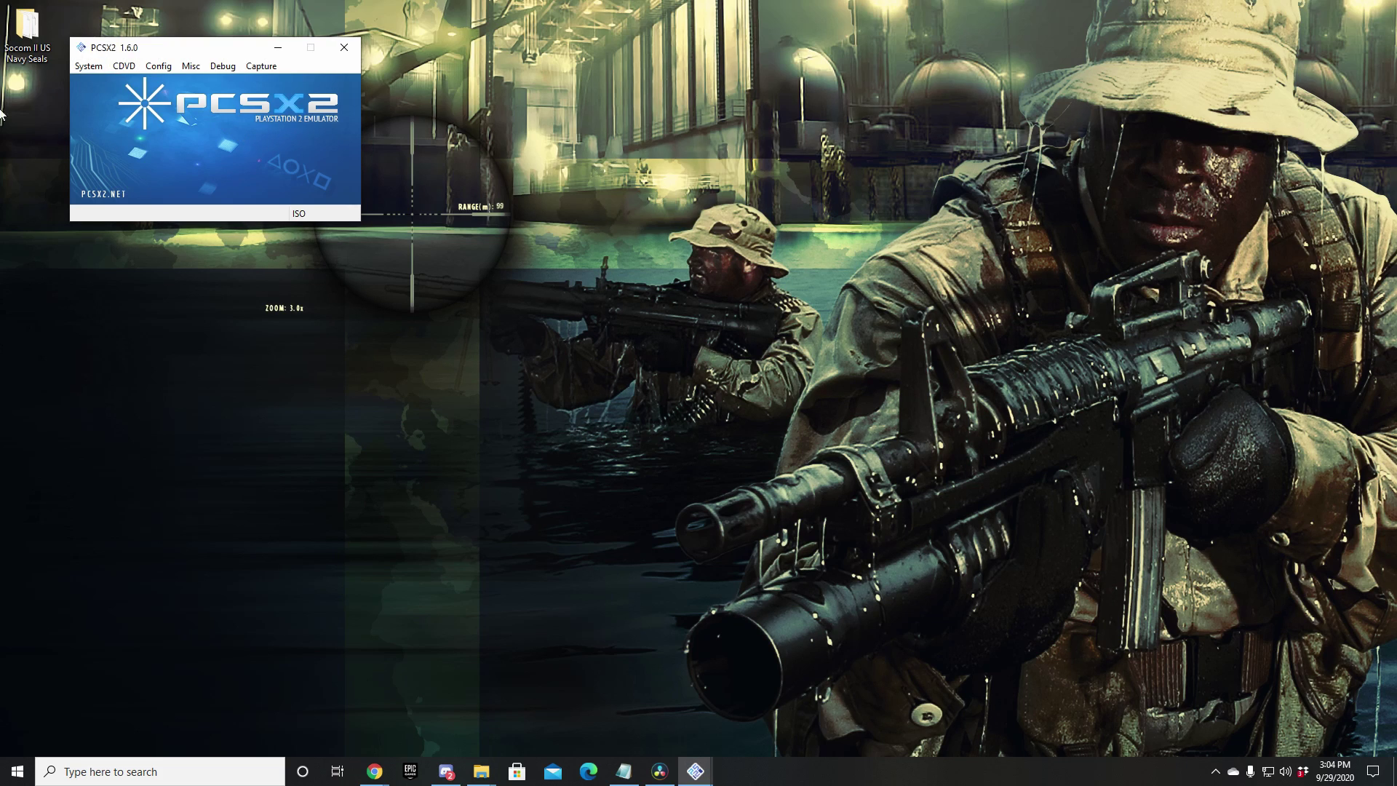
pyautogui.click(124, 66)
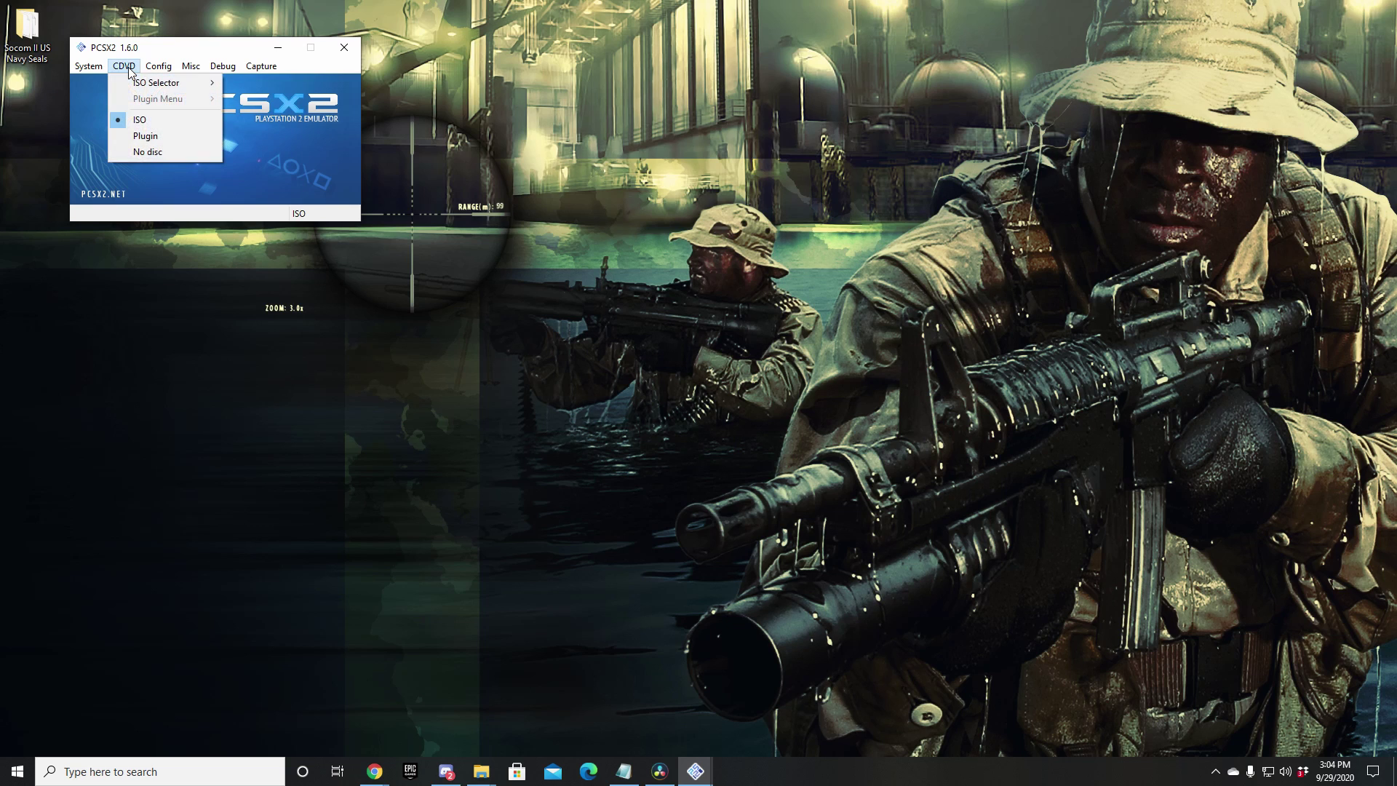
pyautogui.moveTo(146, 82)
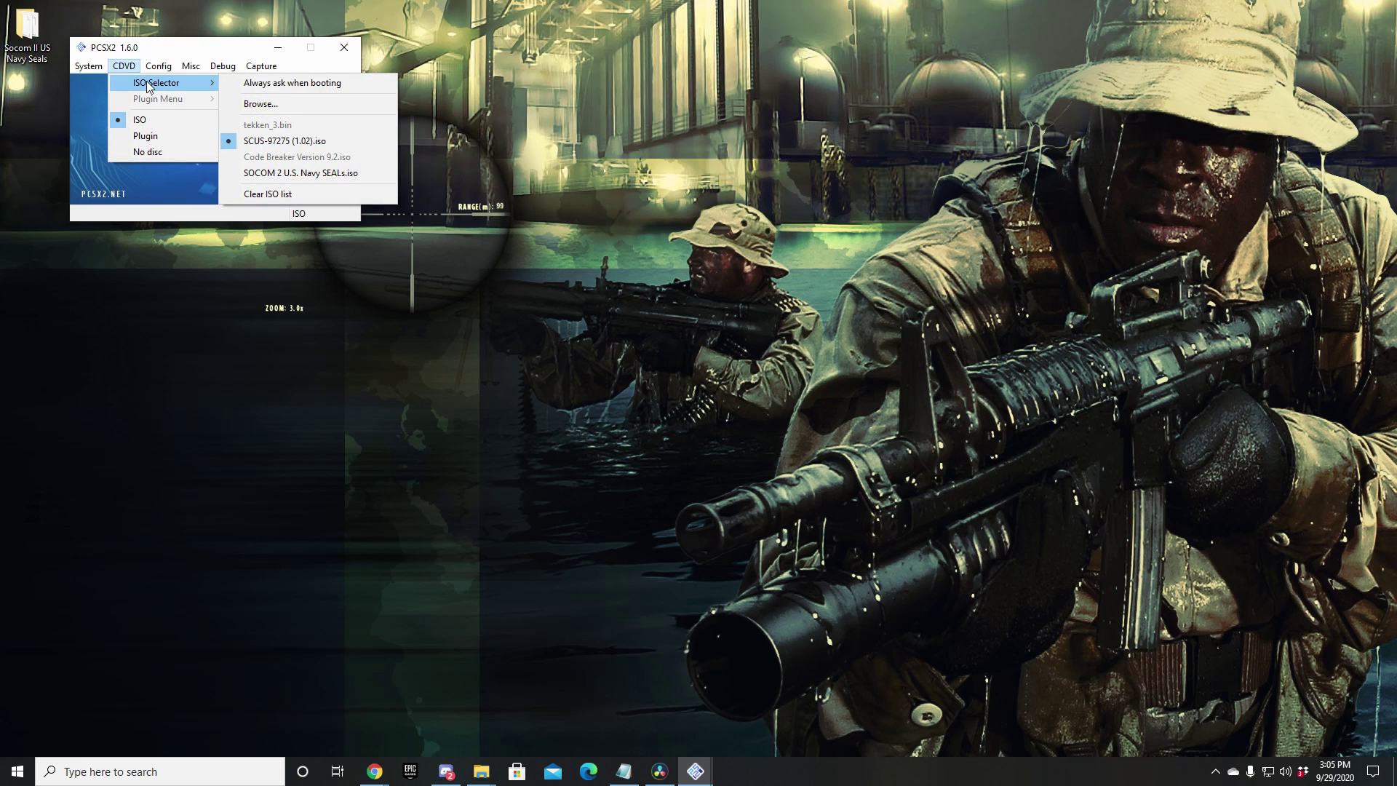
pyautogui.click(298, 104)
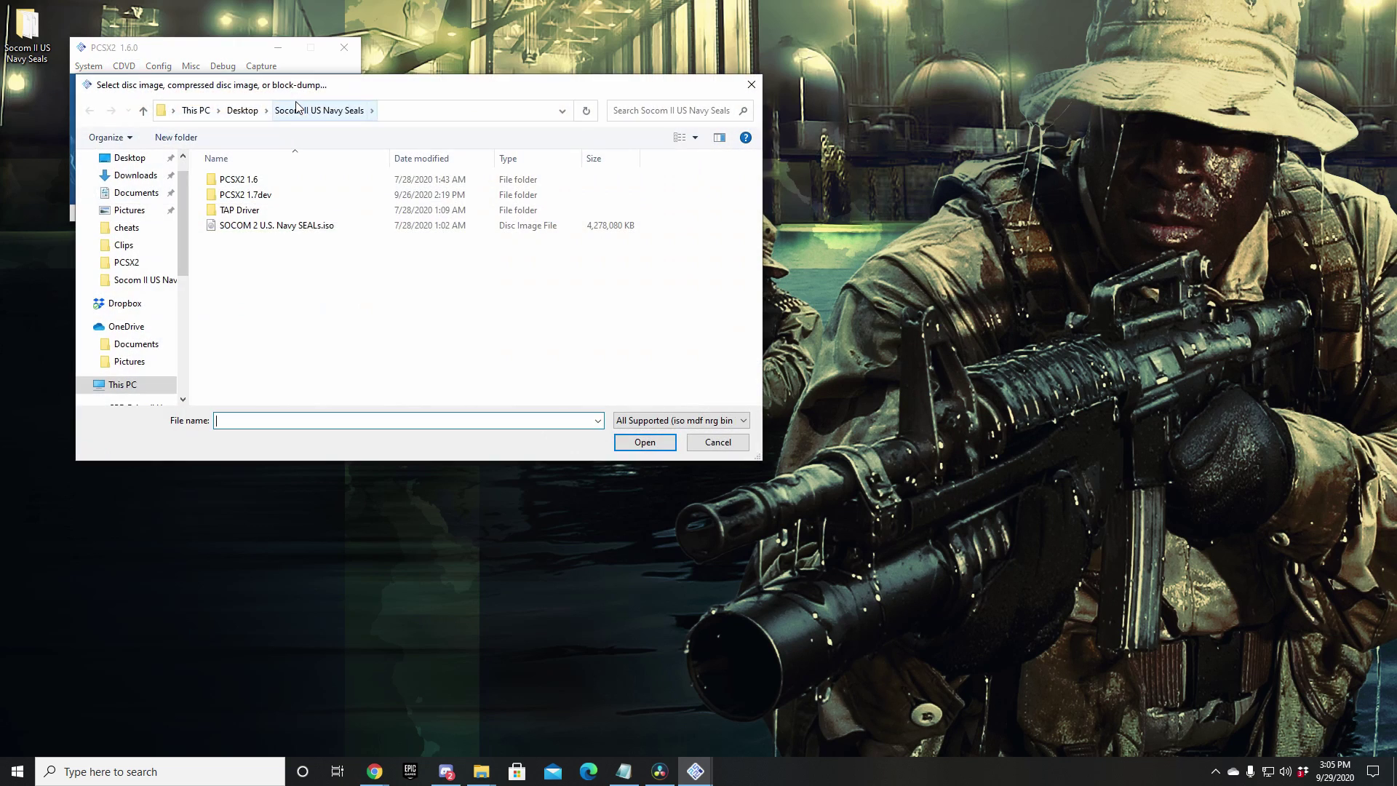
pyautogui.click(304, 228)
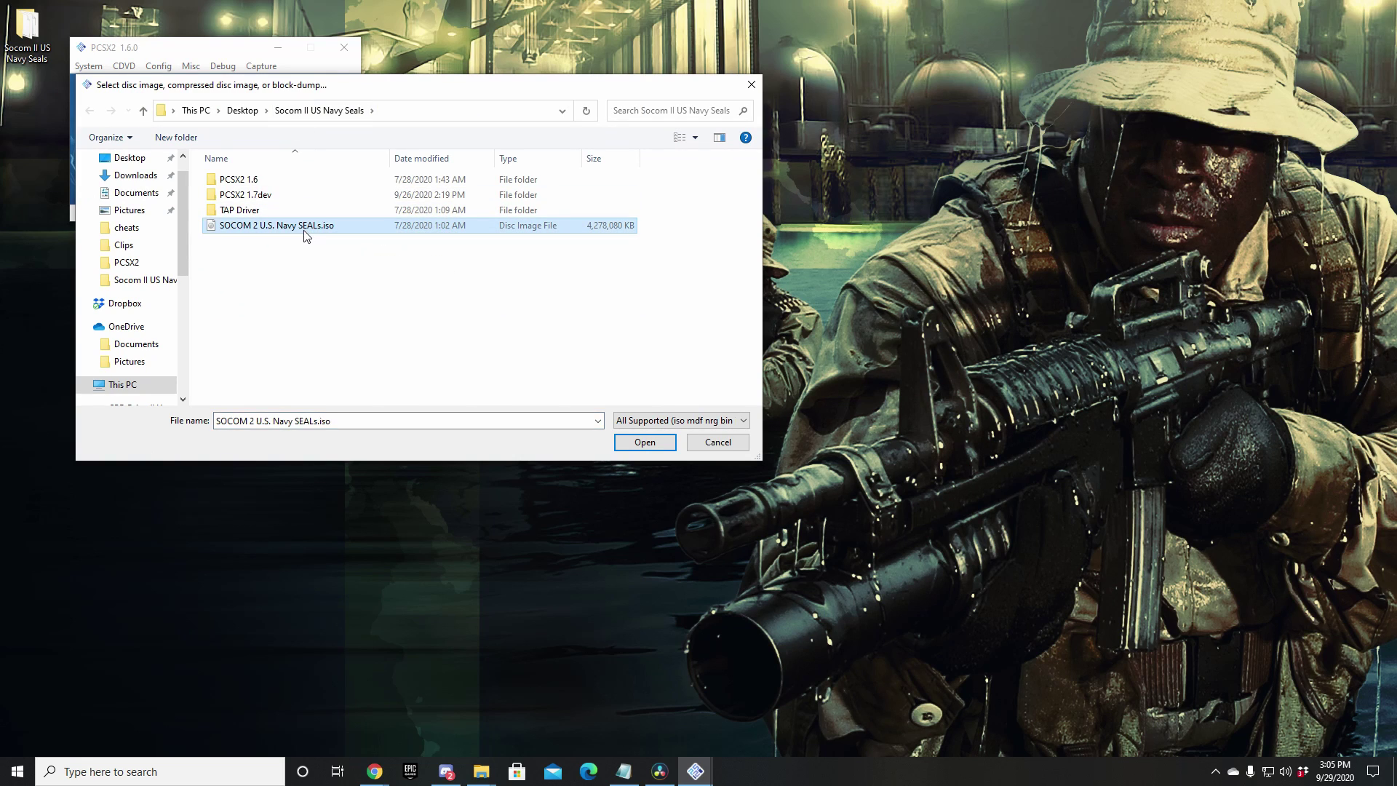
pyautogui.click(628, 444)
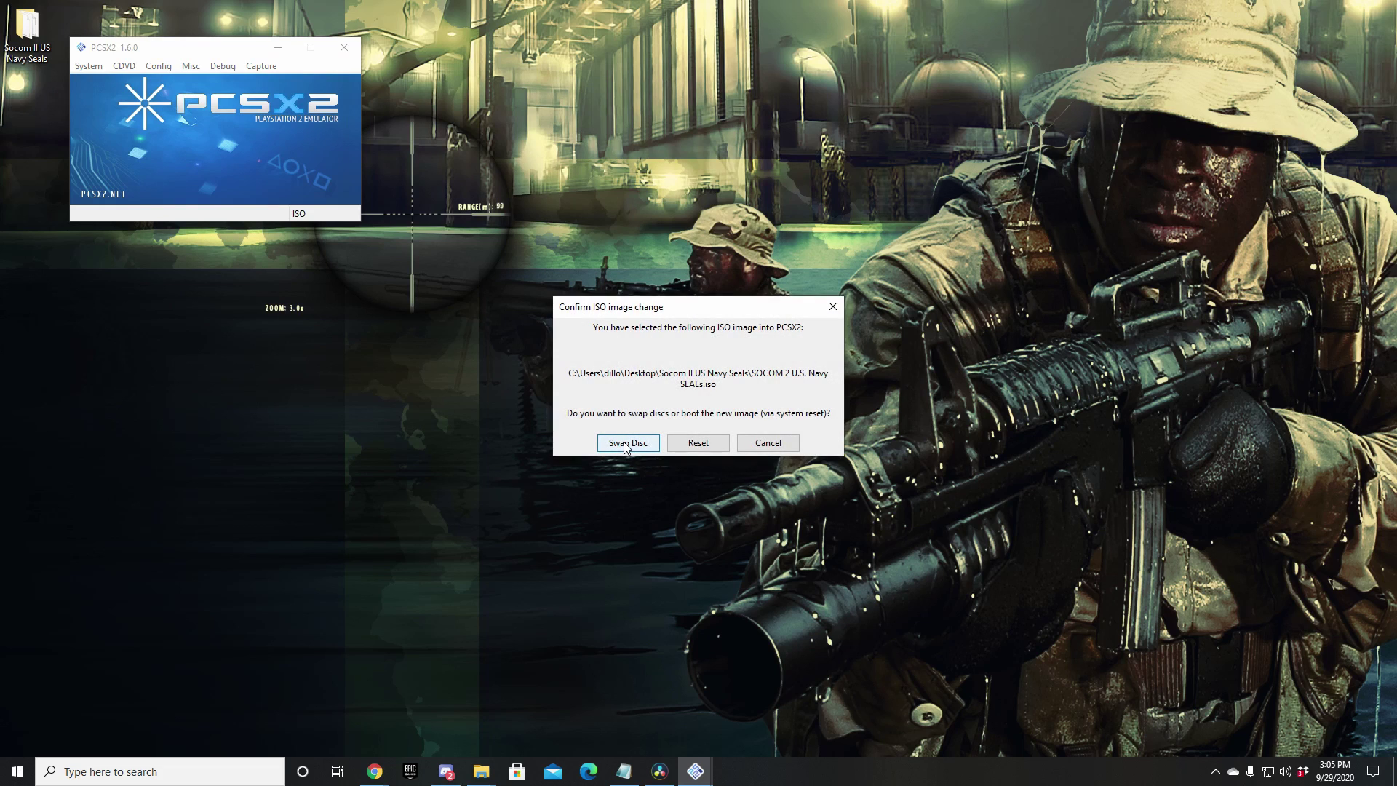
pyautogui.click(626, 445)
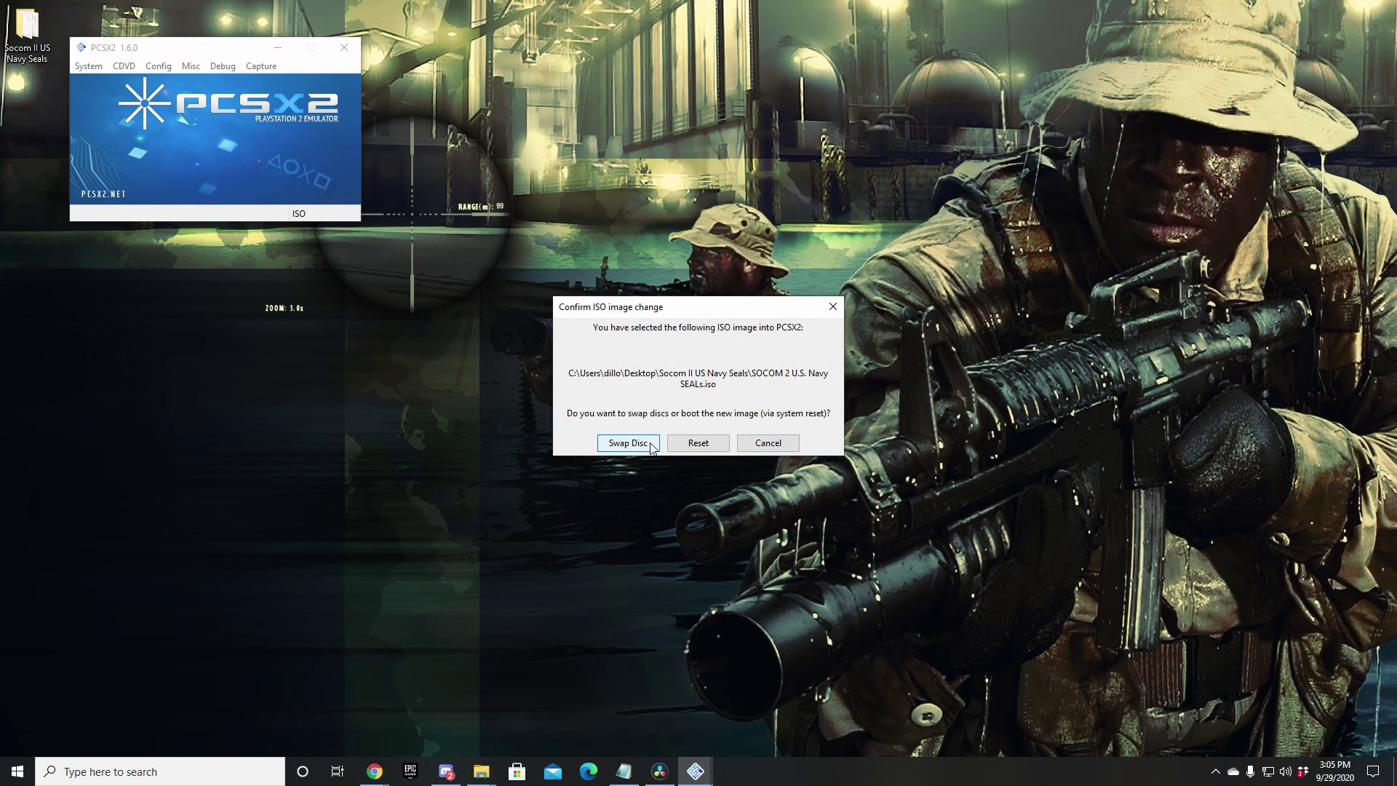
pyautogui.click(149, 71)
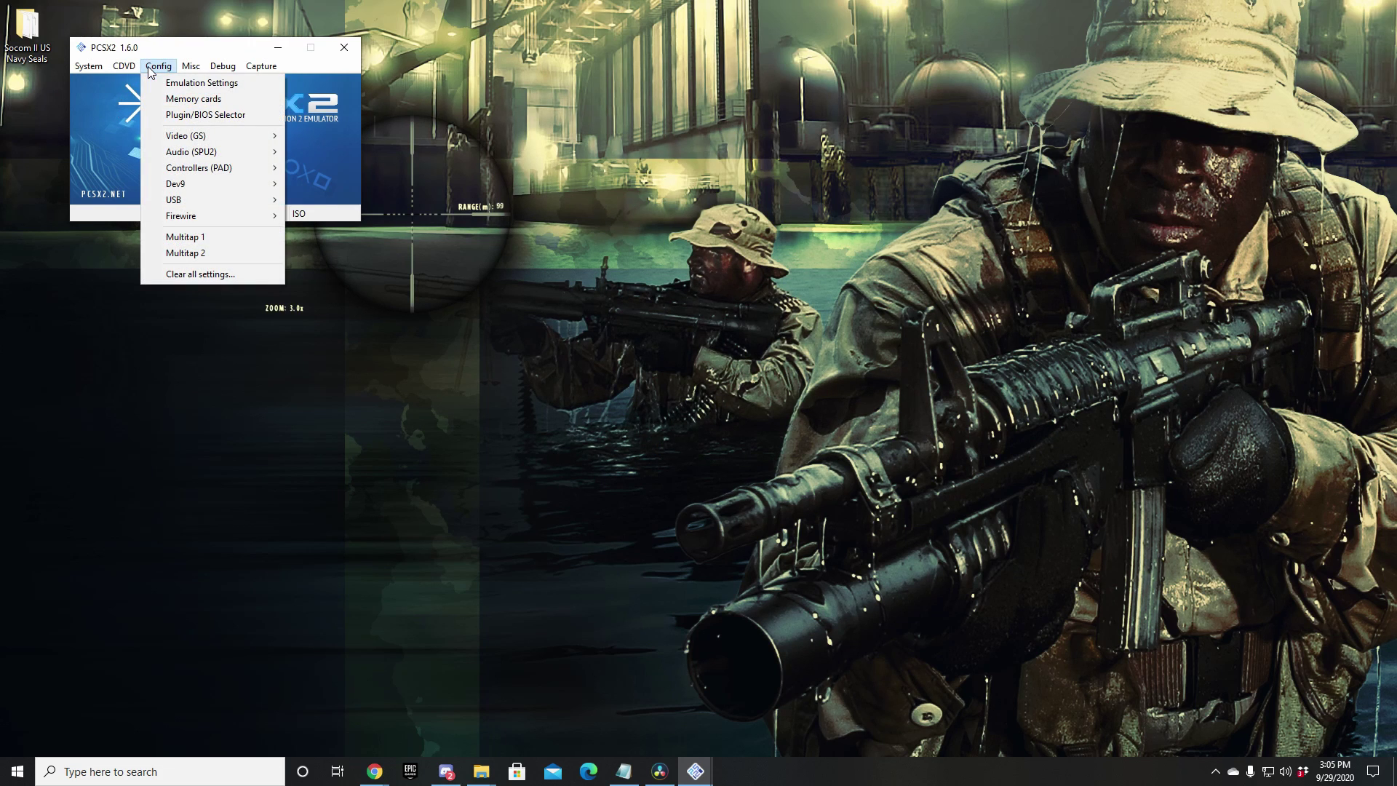
pyautogui.moveTo(122, 71)
pyautogui.click(175, 47)
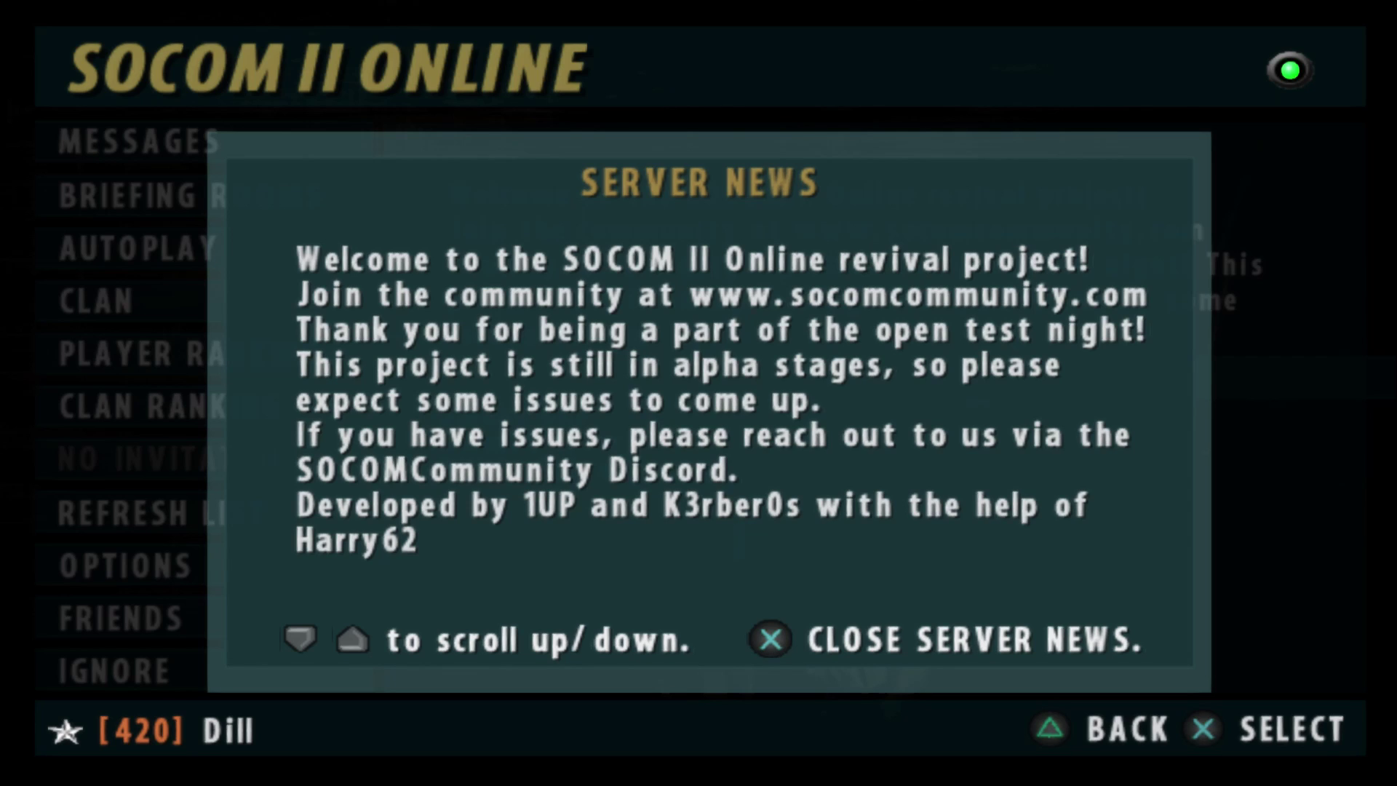
# - Close the server news and enter the US East briefing room
pyautogui.press('Return')
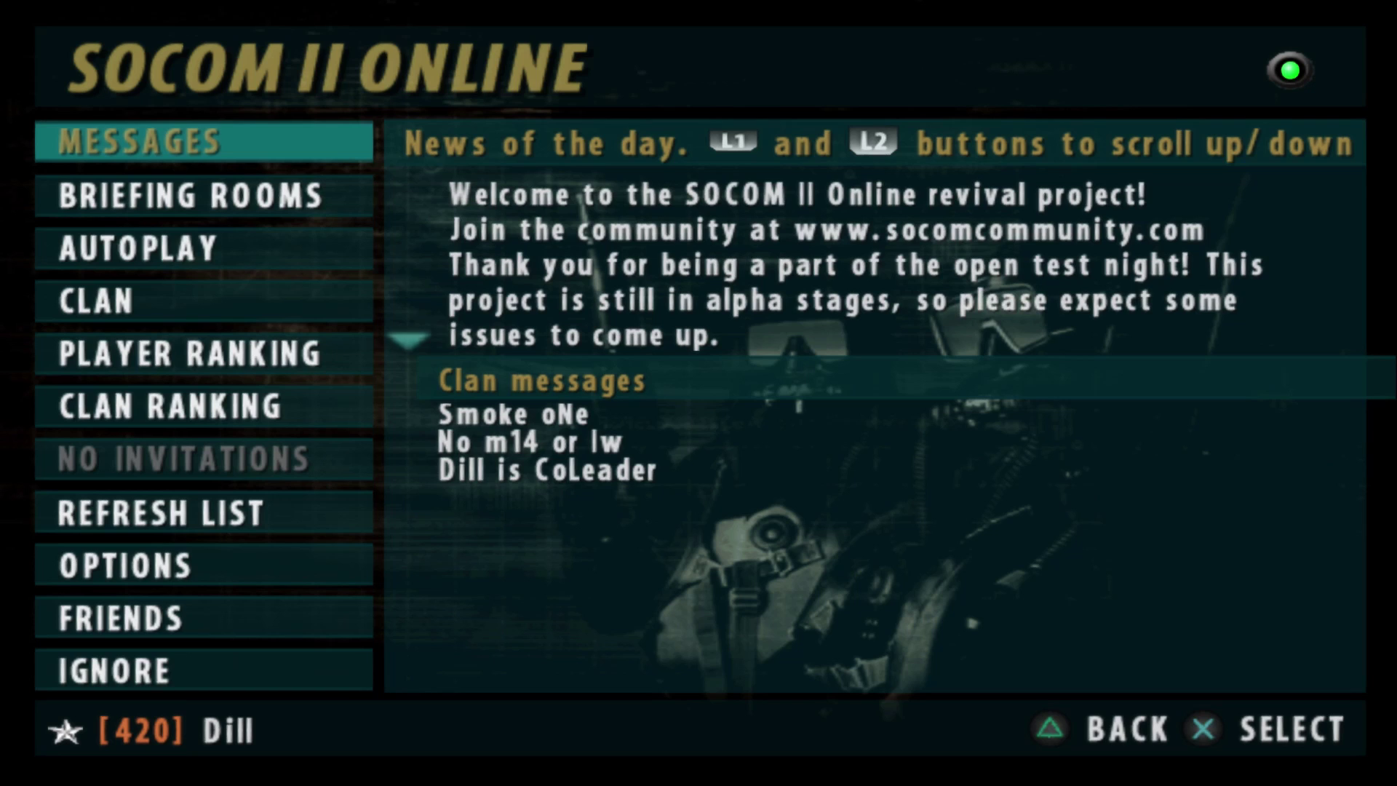
pyautogui.press('Down')
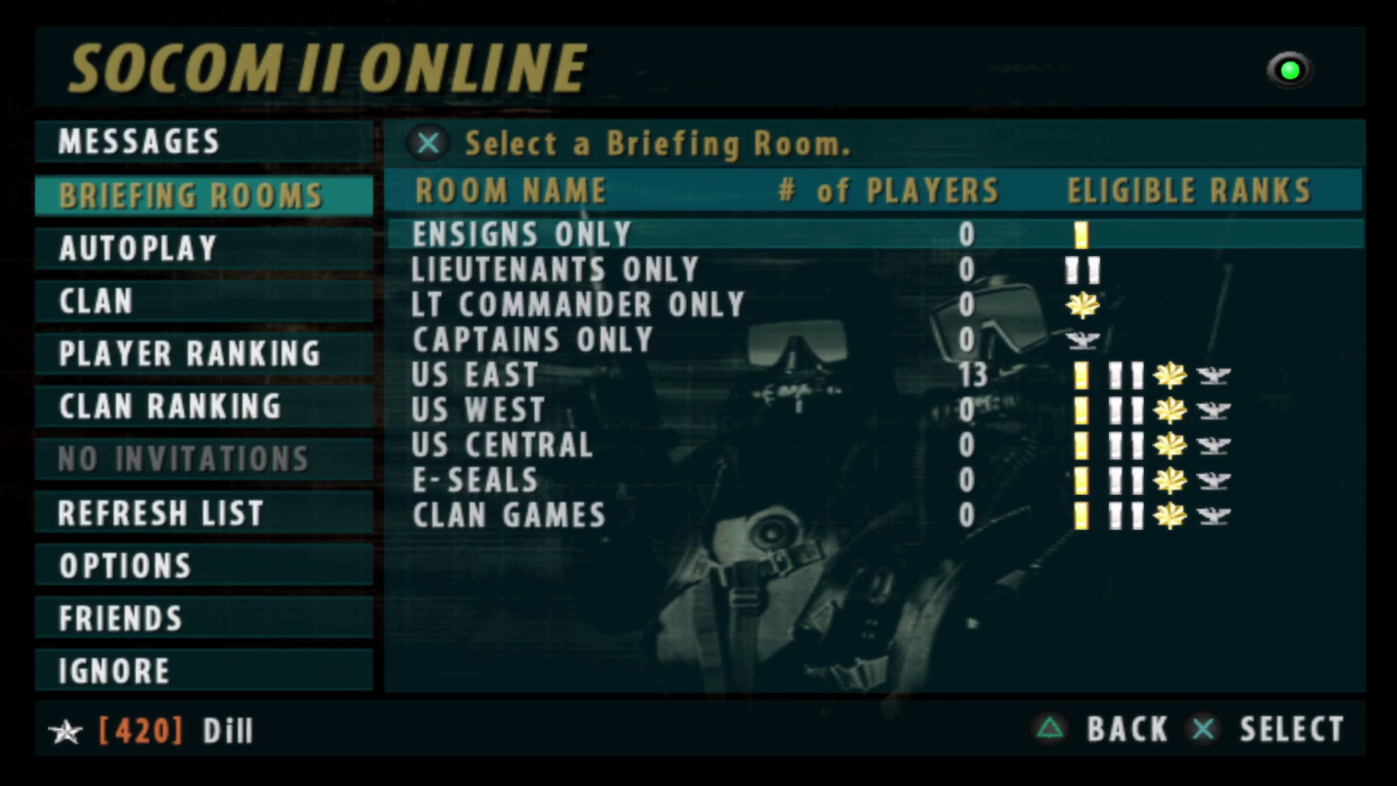
pyautogui.press('Return')
pyautogui.press('Down')
pyautogui.press('Down')
pyautogui.press('Down')
pyautogui.press('Down')
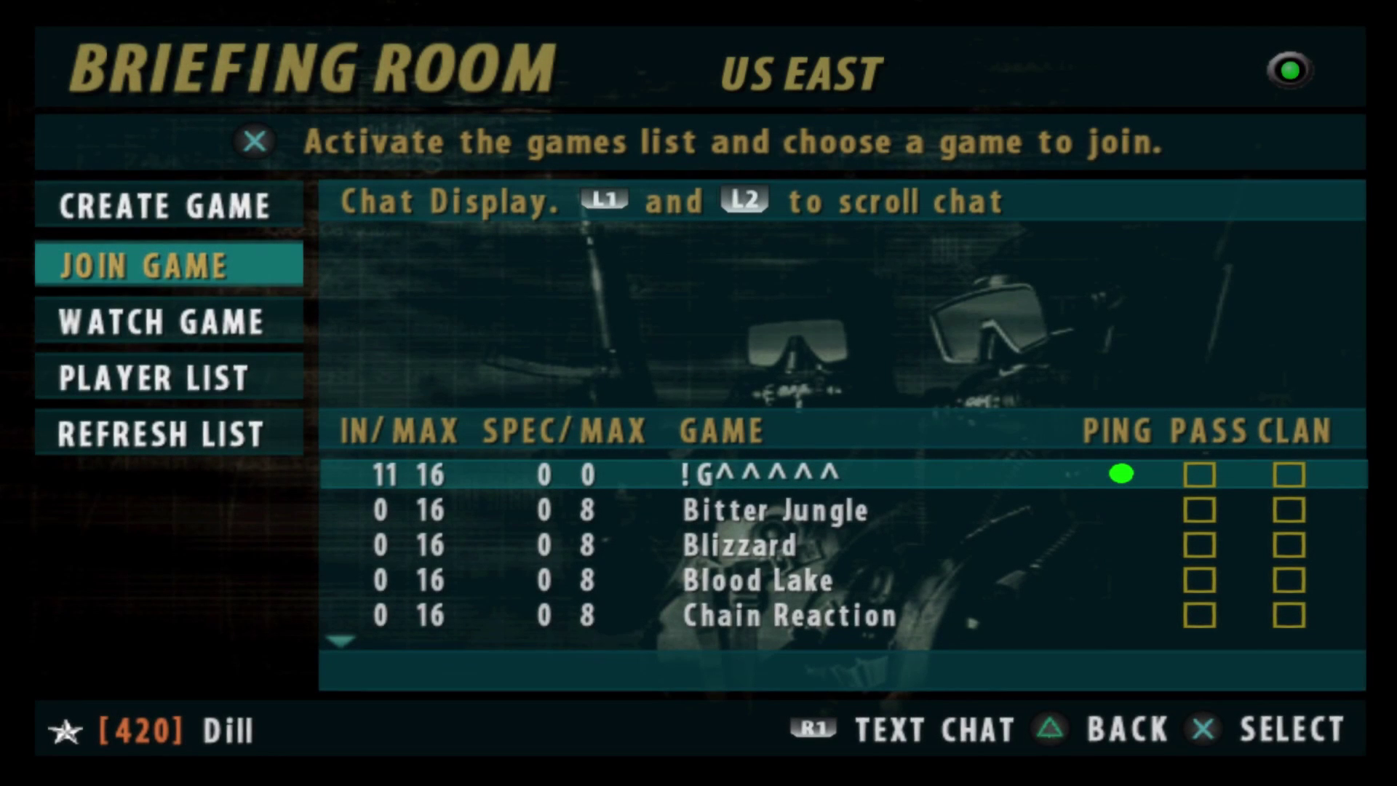
# - Look through the US East room's list of joinable games and check their game details
pyautogui.press('Return')
pyautogui.press('Down')
pyautogui.press('Down')
pyautogui.press('Down')
pyautogui.press('Down')
pyautogui.press('Down')
pyautogui.press('Down')
pyautogui.press('Down')
pyautogui.press('Down')
pyautogui.press('Down')
pyautogui.press('Down')
pyautogui.press('Down')
pyautogui.press('Down')
pyautogui.press('Down')
pyautogui.press('Down')
pyautogui.press('Down')
pyautogui.press('Down')
pyautogui.press('Down')
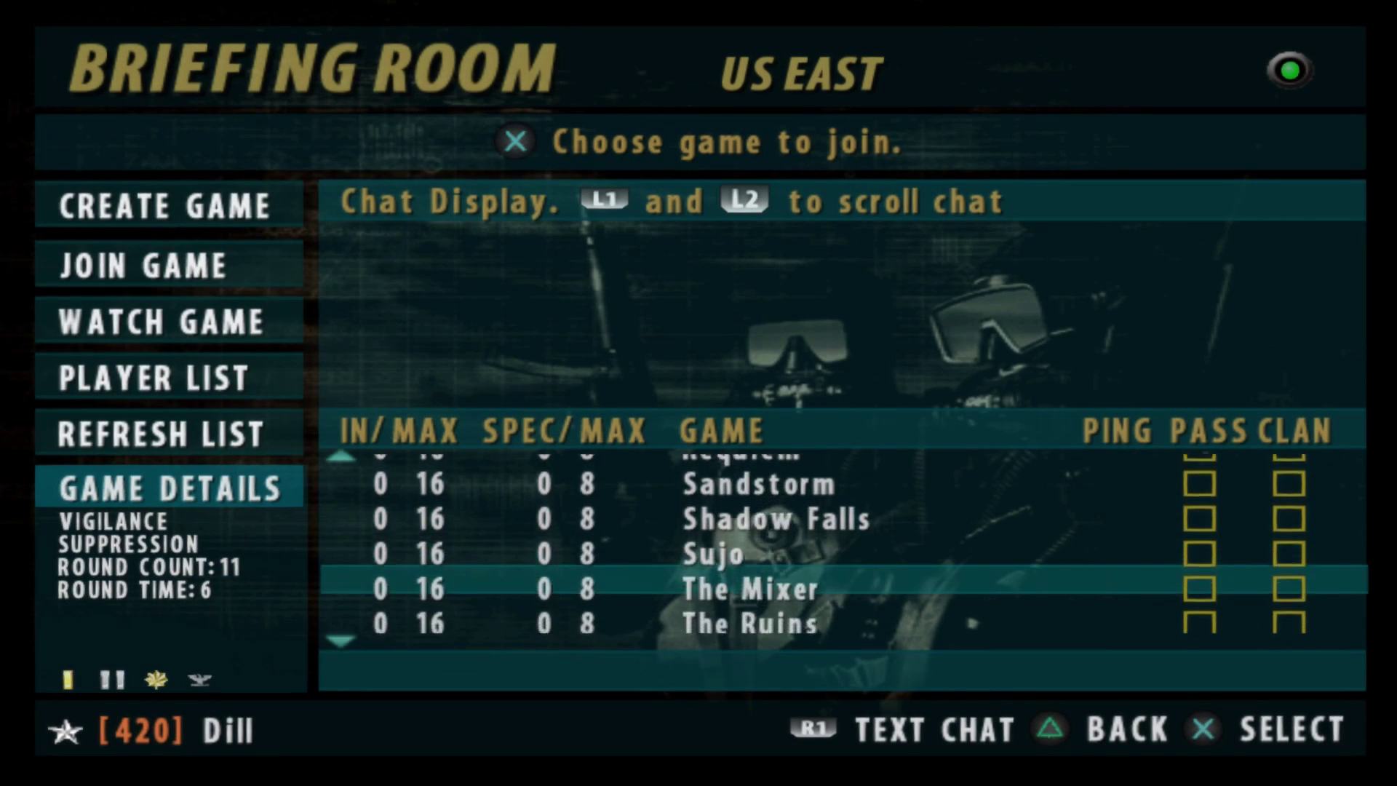
pyautogui.press('Down')
pyautogui.press('Down')
pyautogui.press('Up')
pyautogui.press('Up')
pyautogui.press('Up')
pyautogui.press('Up')
pyautogui.press('Up')
pyautogui.press('Up')
pyautogui.press('Up')
pyautogui.press('Up')
pyautogui.press('Up')
pyautogui.press('Up')
pyautogui.press('Up')
pyautogui.press('Up')
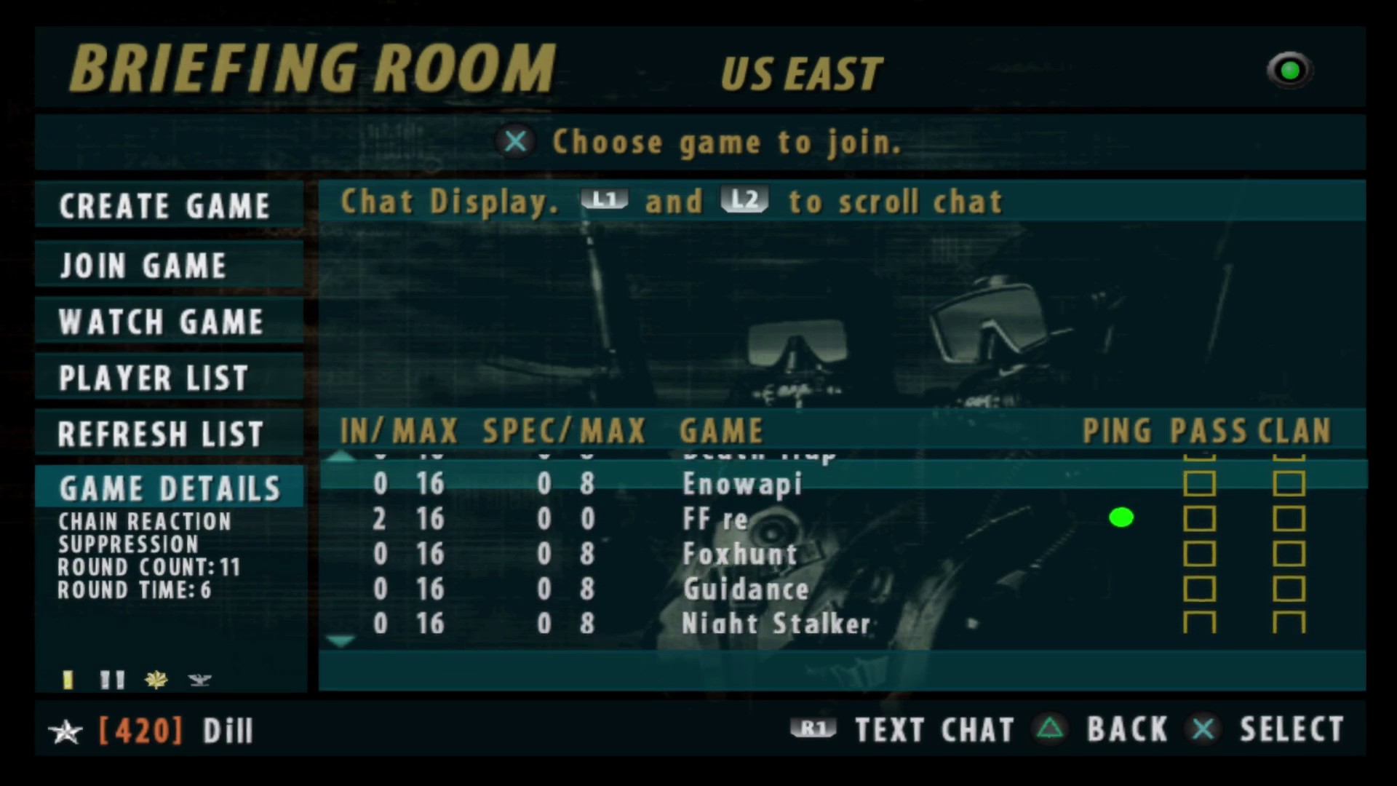
pyautogui.press('Up')
pyautogui.press('Down')
pyautogui.press('Down')
pyautogui.press('Escape')
# - Look through the briefing room's player list to see which game each player is in
pyautogui.press('Down')
pyautogui.press('Down')
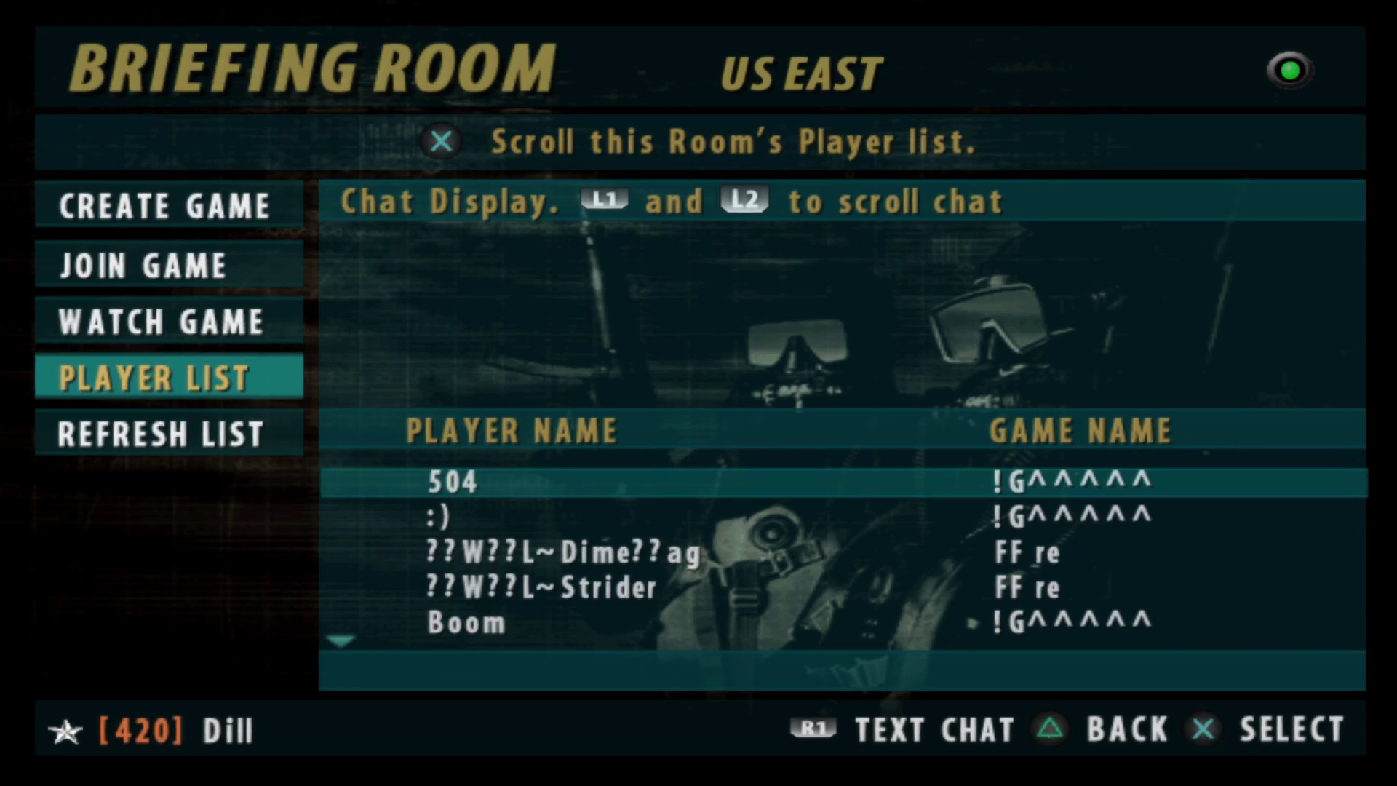
pyautogui.press('Return')
pyautogui.press('Down')
pyautogui.press('Down')
pyautogui.press('Down')
pyautogui.press('Down')
pyautogui.press('Down')
pyautogui.press('Down')
pyautogui.press('Down')
pyautogui.press('Down')
pyautogui.press('Down')
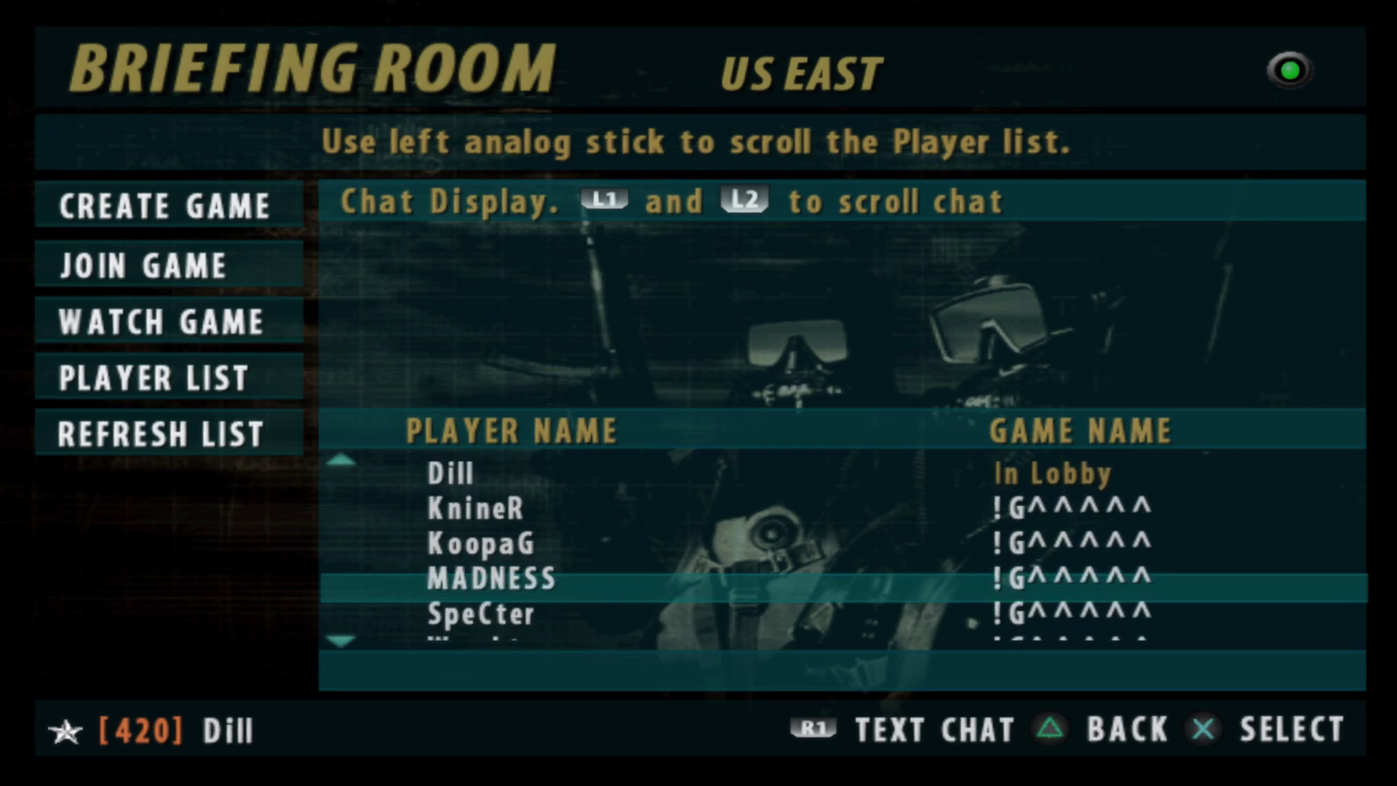
pyautogui.press('Down')
pyautogui.press('Down')
pyautogui.press('Down')
pyautogui.press('Down')
pyautogui.press('Escape')
# - Return to the joinable games, highlight the !G^^^^^ game and begin a text chat message with JOI
pyautogui.press('Up')
pyautogui.press('Up')
pyautogui.press('Return')
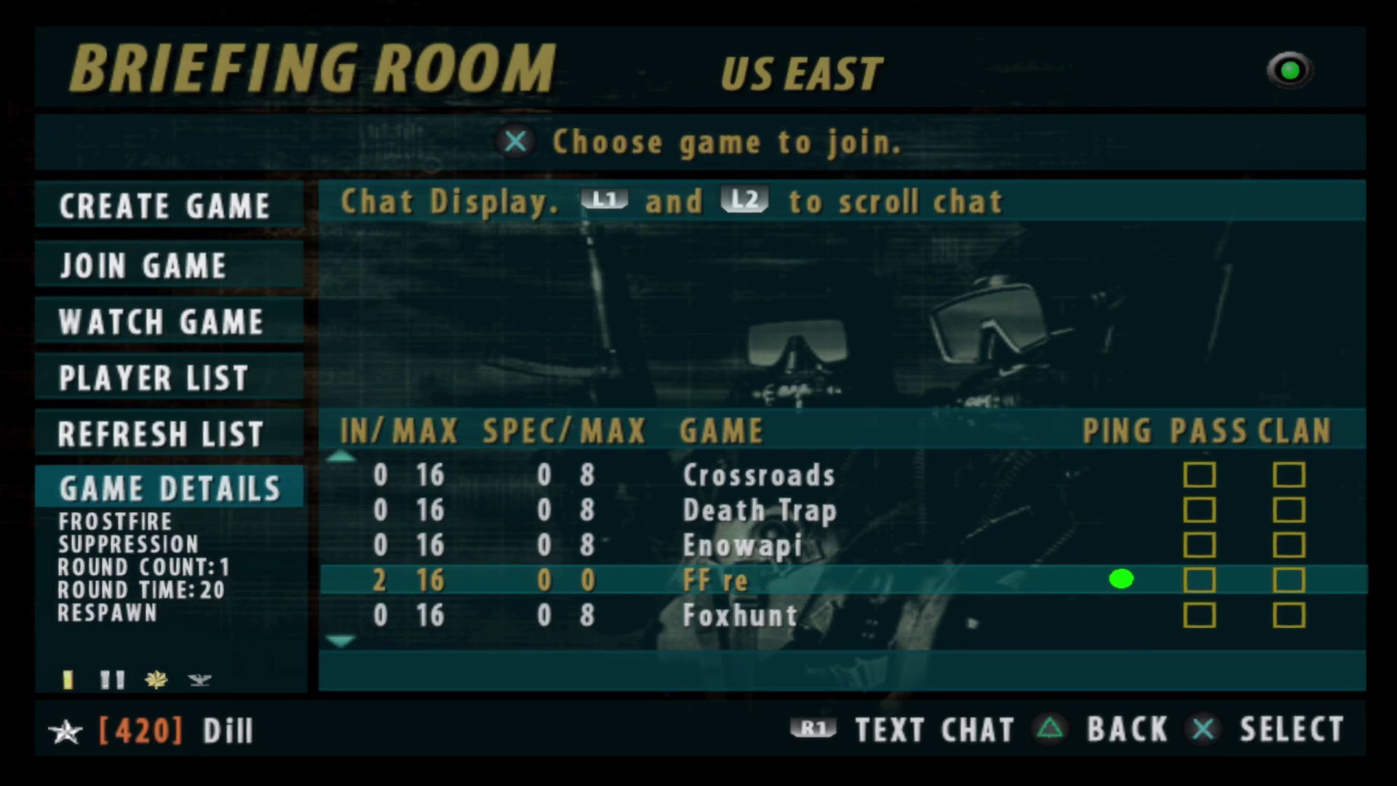
pyautogui.press('Up')
pyautogui.press('Up')
pyautogui.press('Up')
pyautogui.press('Up')
pyautogui.press('Up')
pyautogui.press('Up')
pyautogui.press('Up')
pyautogui.press('Up')
pyautogui.write('JOI')
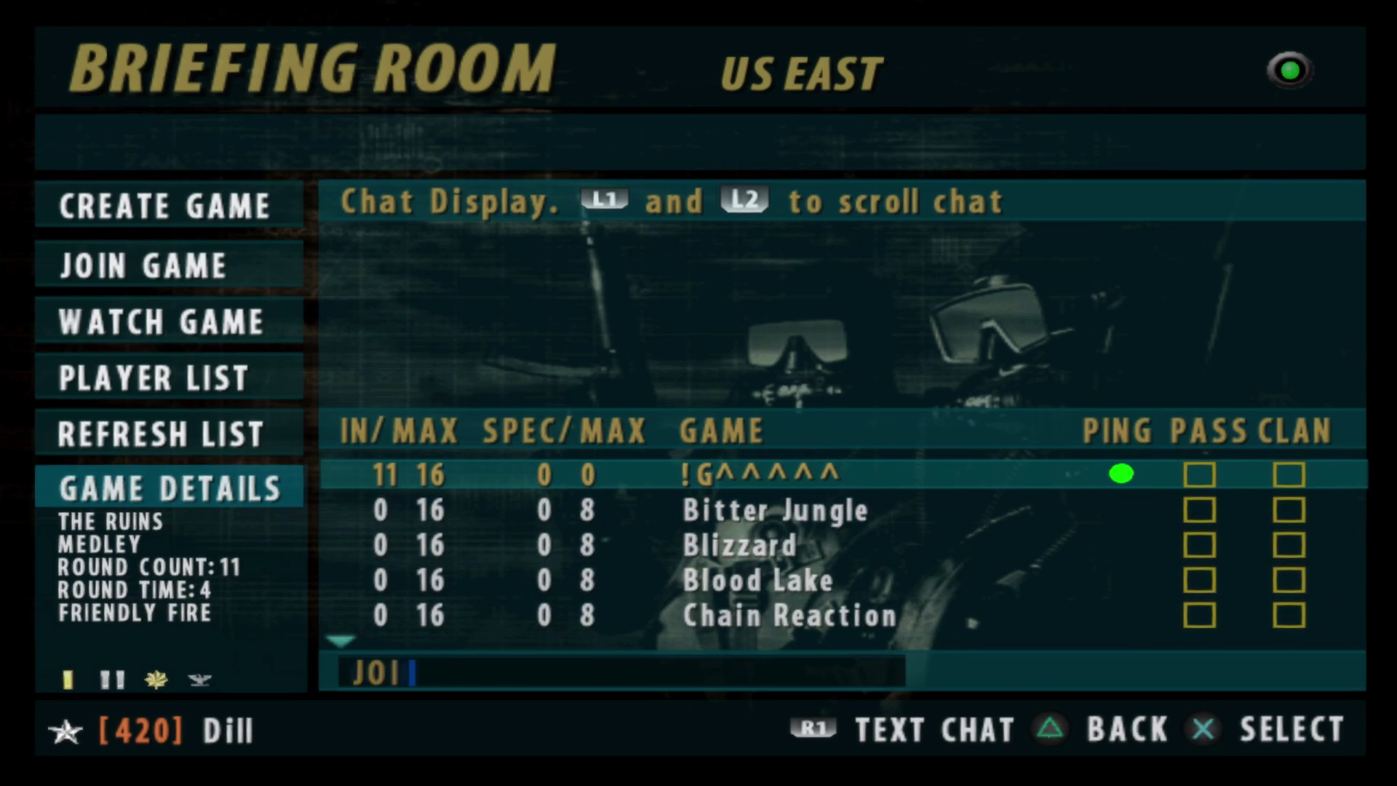